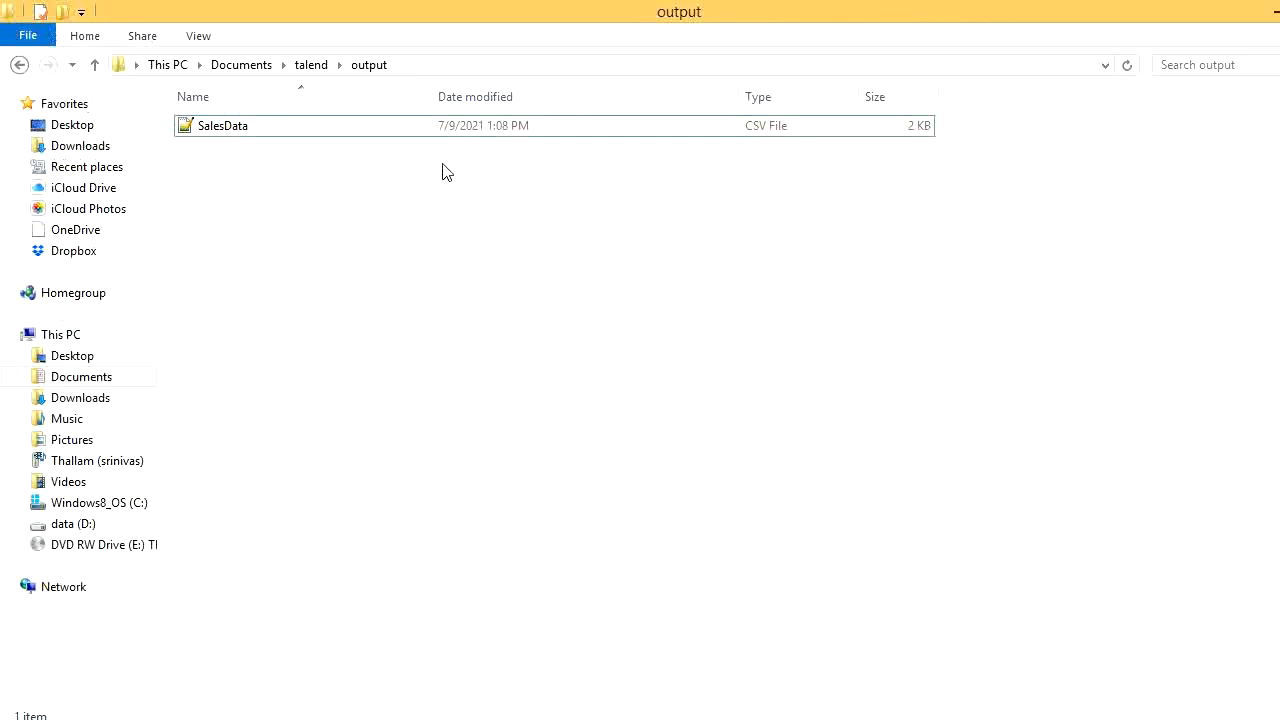
Open SalesData.csv from the output folder in Notepad++ to examine its columns and delimiter, and minimize it.
{"action": "left_click", "coordinate": [284, 134]}
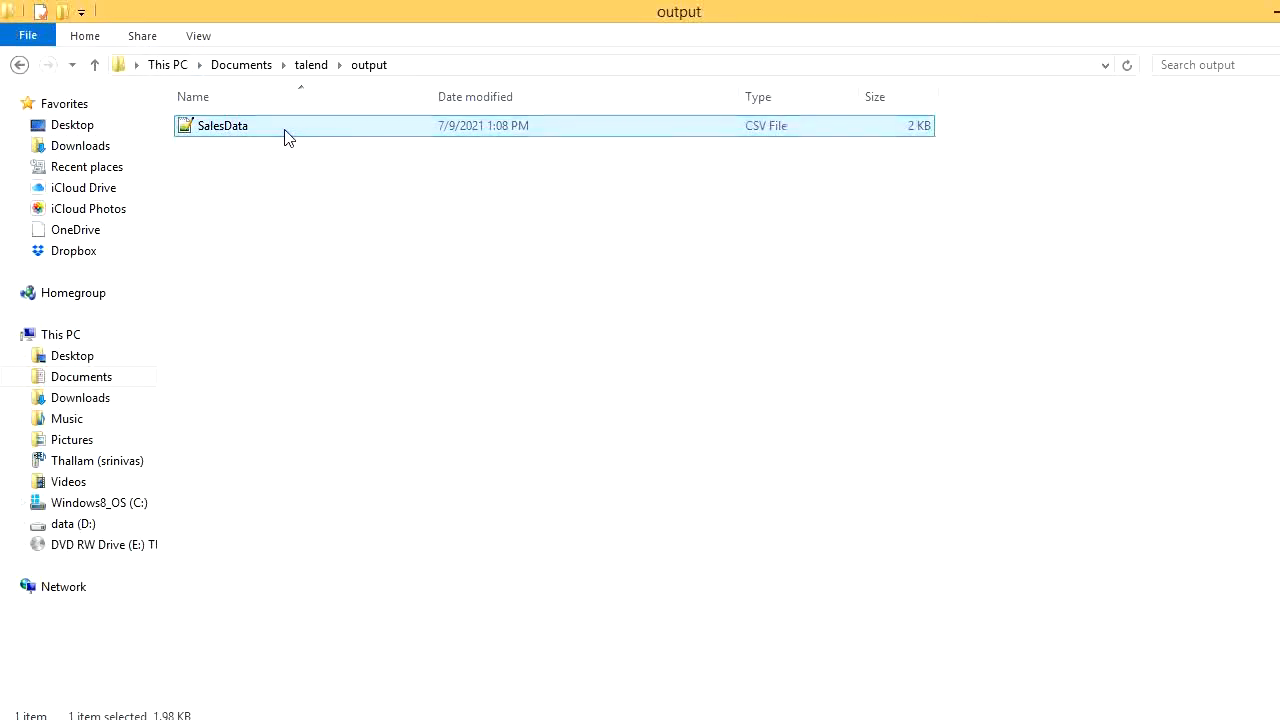
{"action": "right_click", "coordinate": [285, 131]}
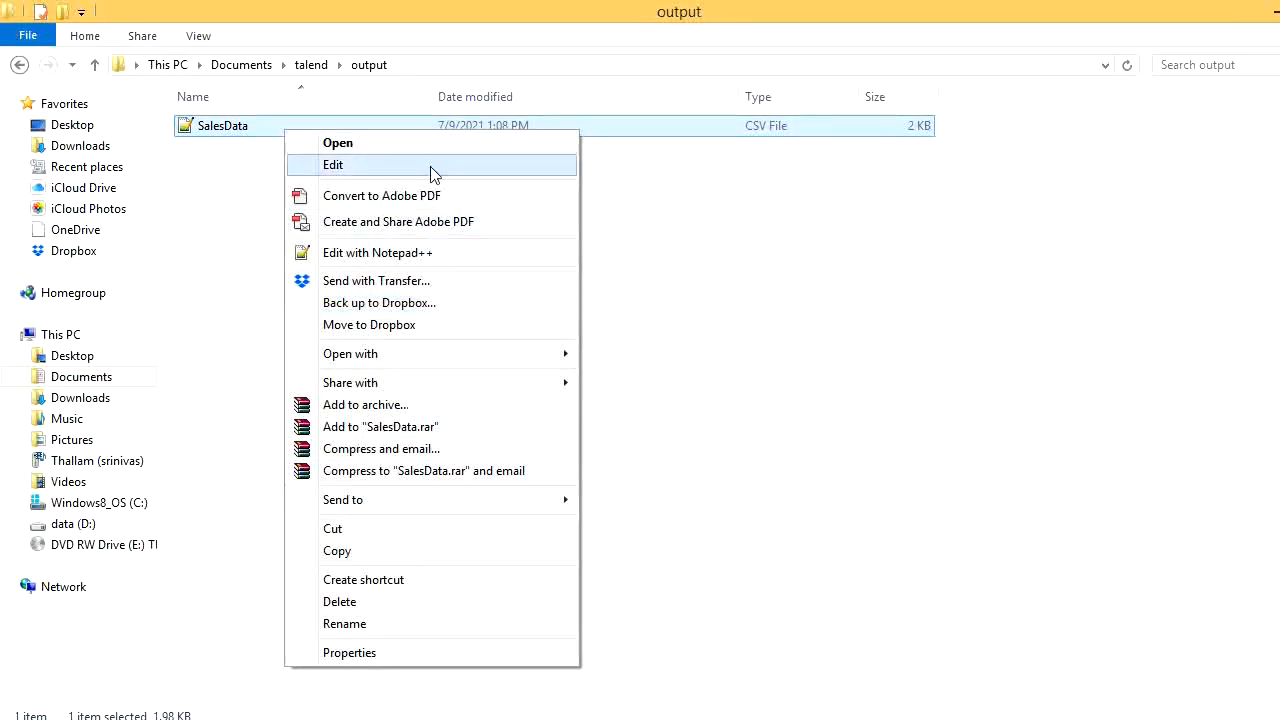
{"action": "left_click", "coordinate": [460, 254]}
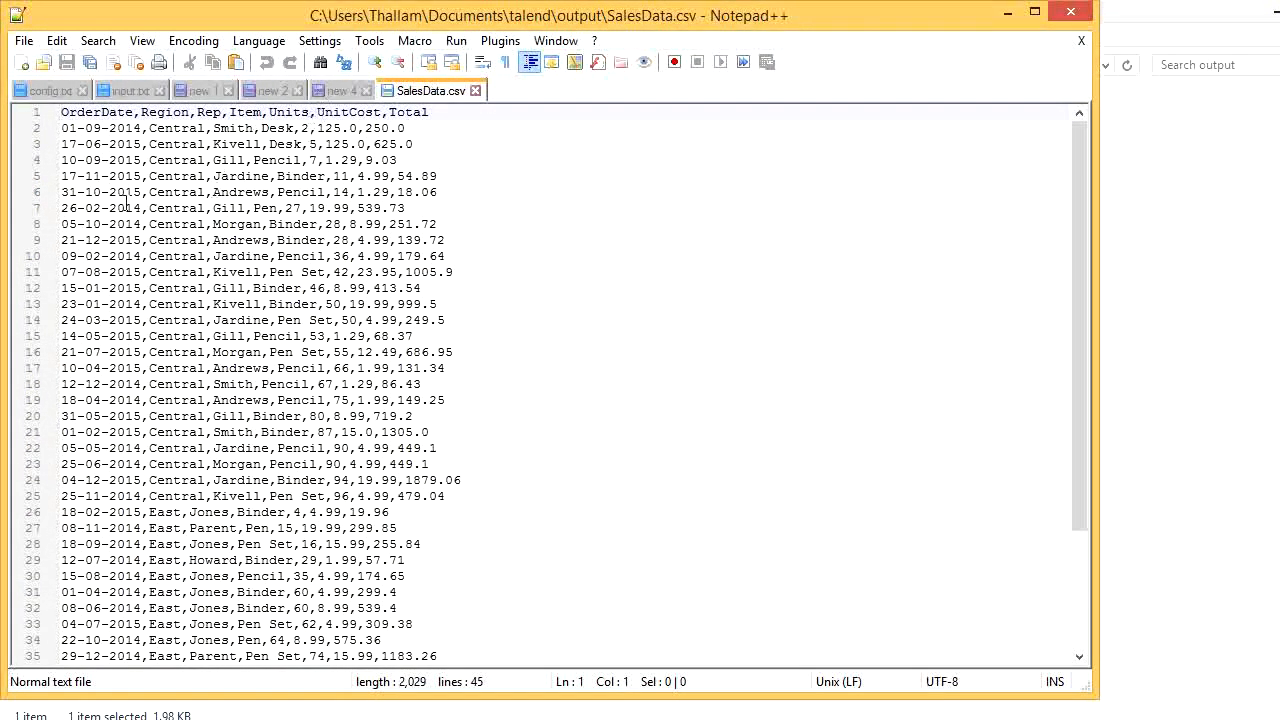
{"action": "left_click_drag", "start_coordinate": [145, 142], "coordinate": [143, 128]}
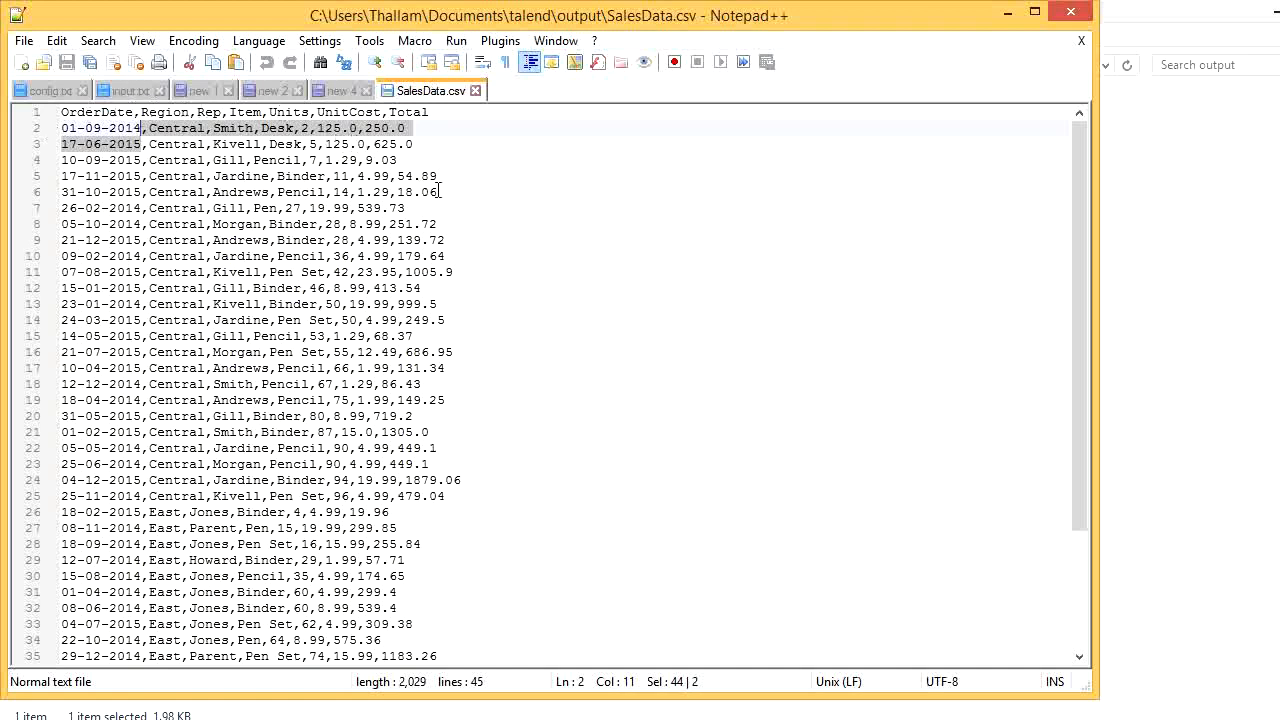
{"action": "left_click", "coordinate": [1009, 19]}
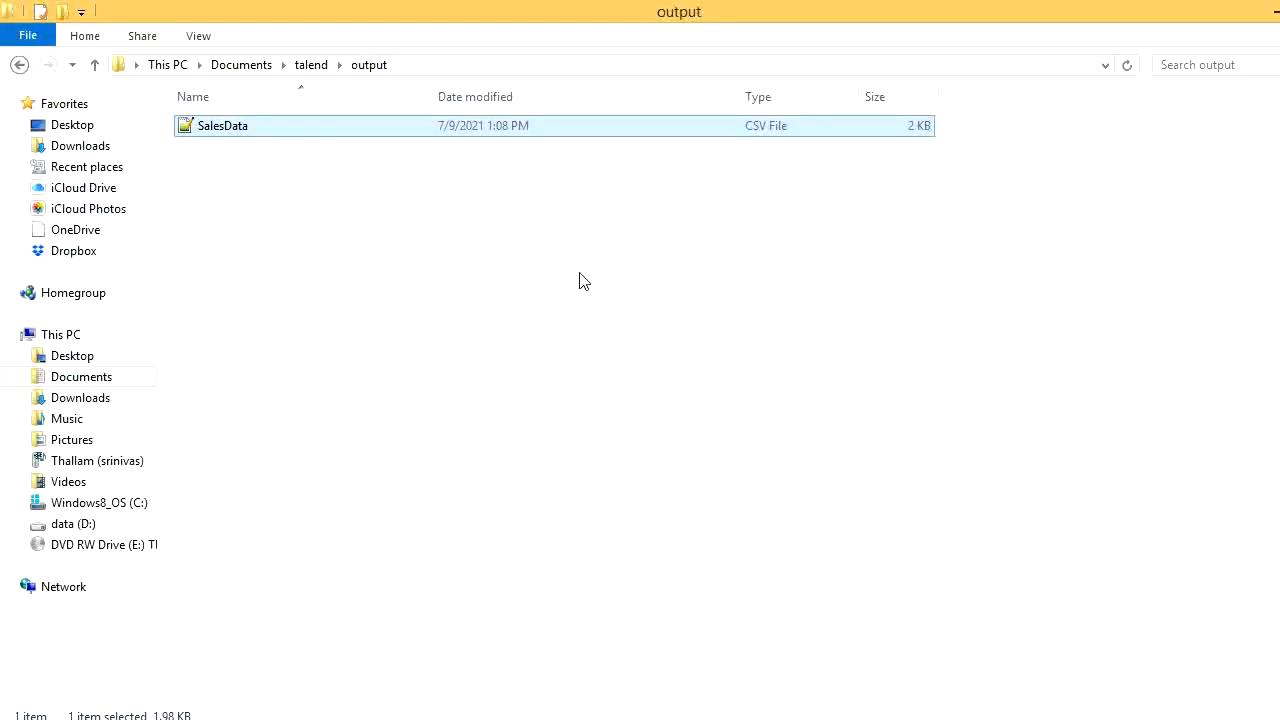
Switch to Talend Open Studio and create a job named WriteToExcelFile under Job Designs.
{"action": "left_click", "coordinate": [530, 712]}
{"action": "right_click", "coordinate": [83, 166]}
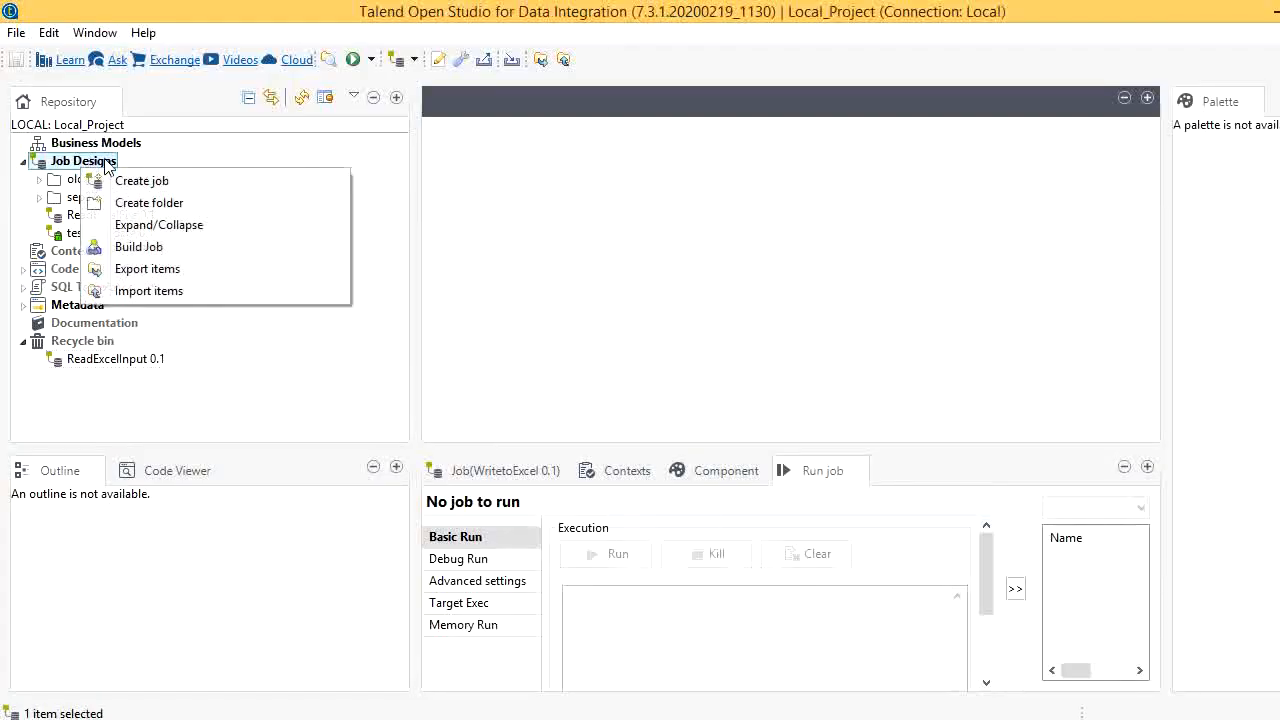
{"action": "left_click", "coordinate": [212, 181]}
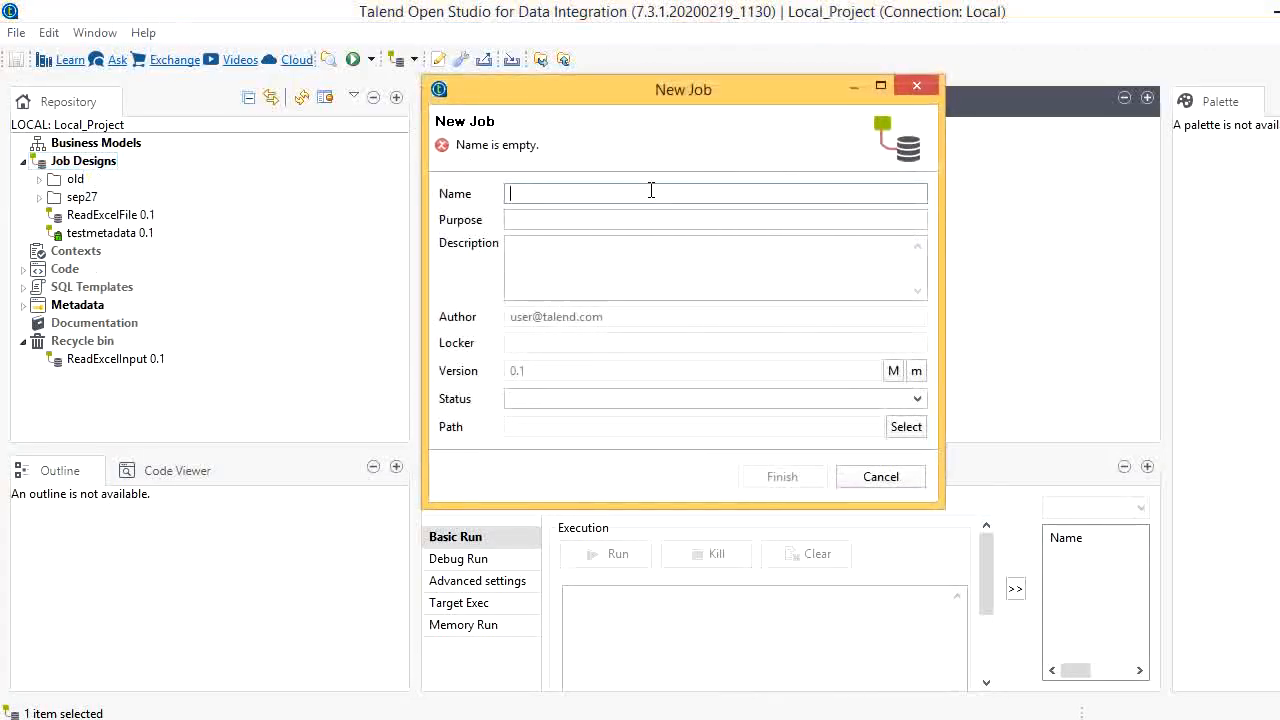
{"action": "type", "text": "WriteToExcelFile"}
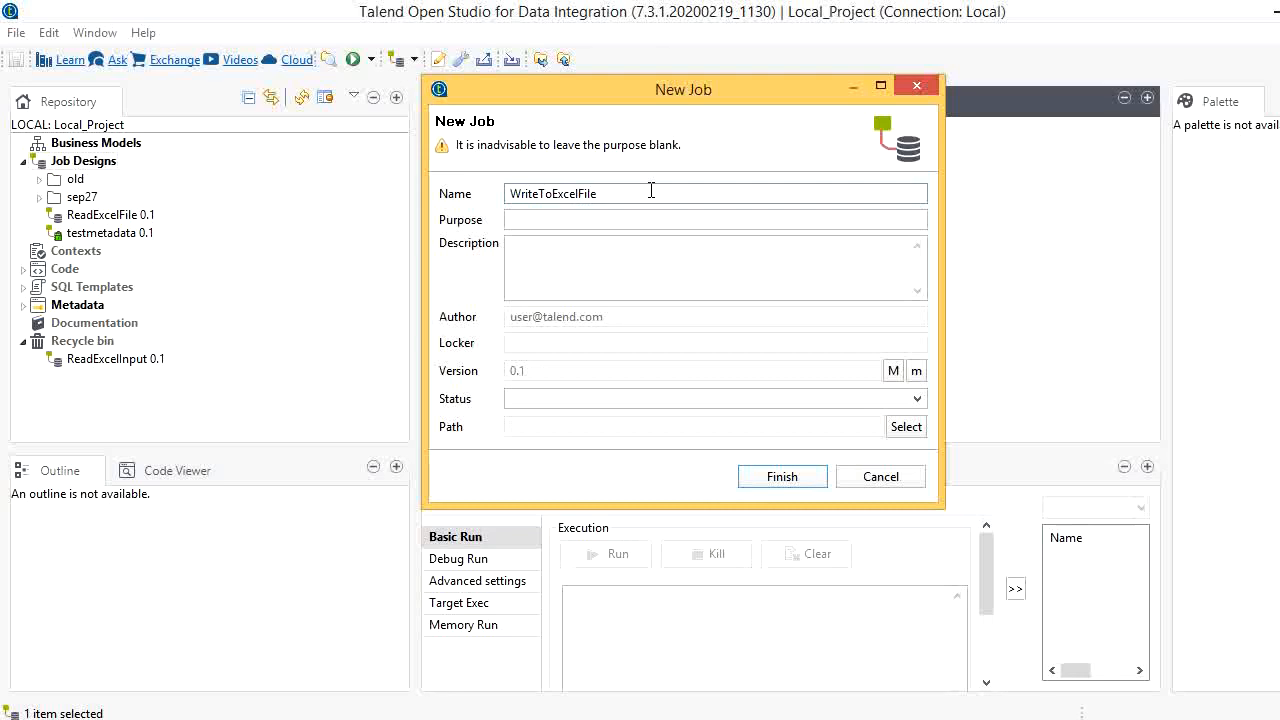
{"action": "key", "text": "Return"}
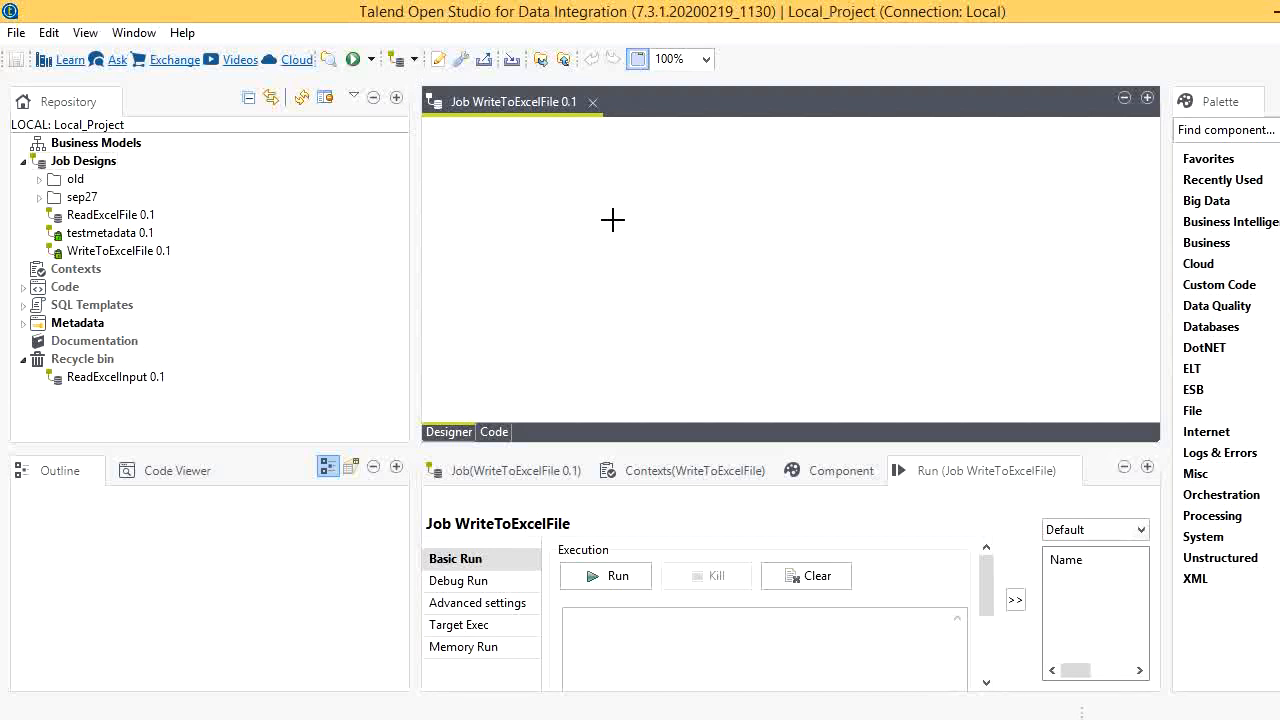
Add a tFileInputDelimited component to the job and set its input file to SalesData.csv in Documents/talend/output.
{"action": "type", "text": "tfil"}
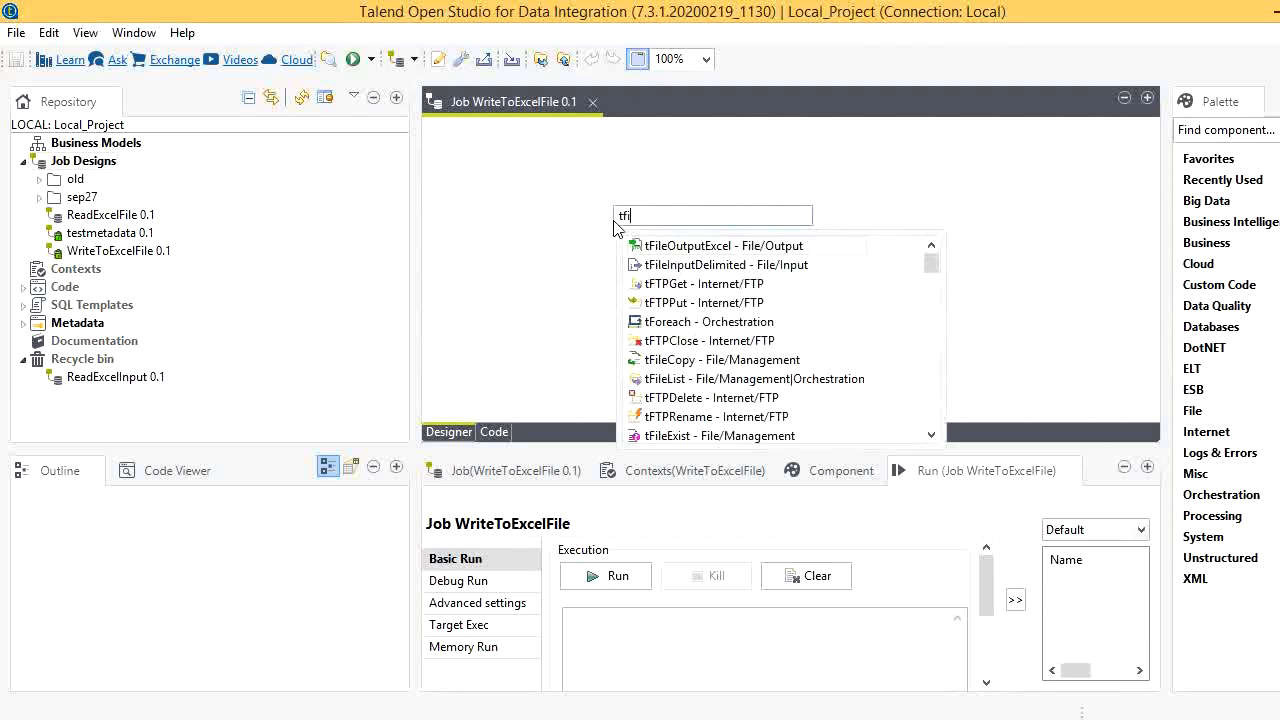
{"action": "double_click", "coordinate": [785, 266]}
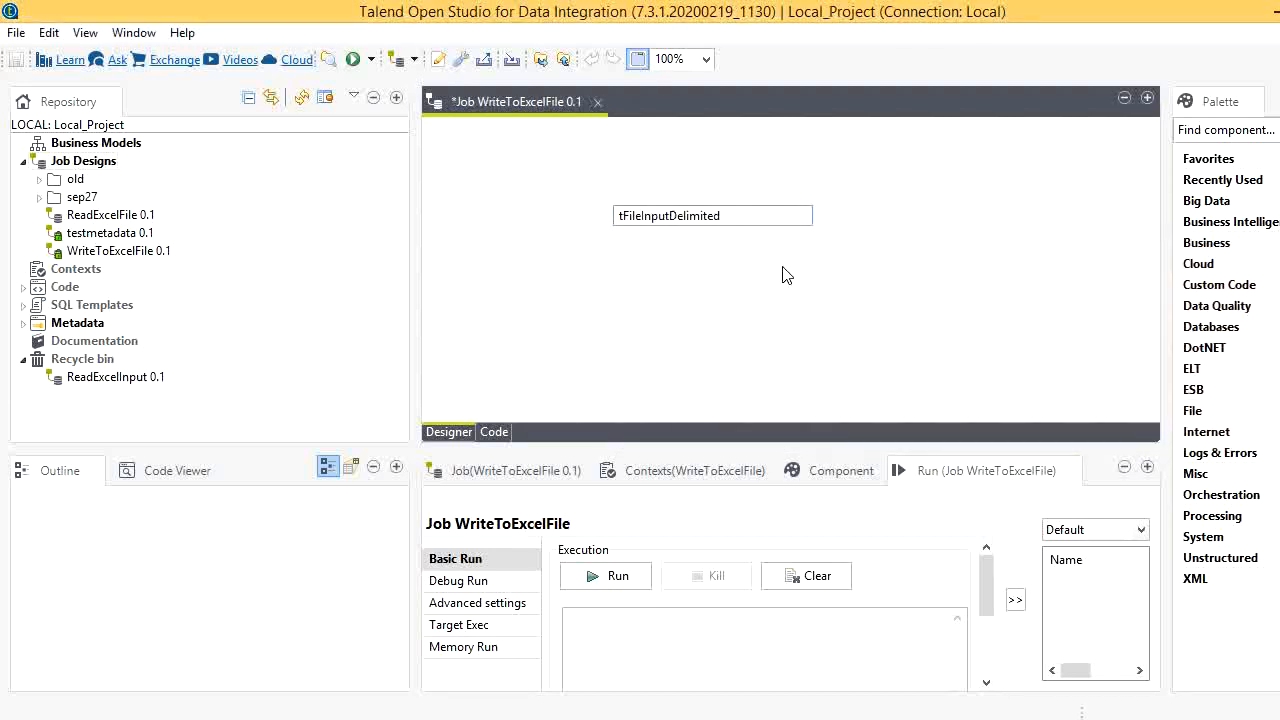
{"action": "left_click", "coordinate": [832, 470]}
{"action": "left_click_drag", "start_coordinate": [996, 683], "coordinate": [1078, 684]}
{"action": "left_click", "coordinate": [1122, 636]}
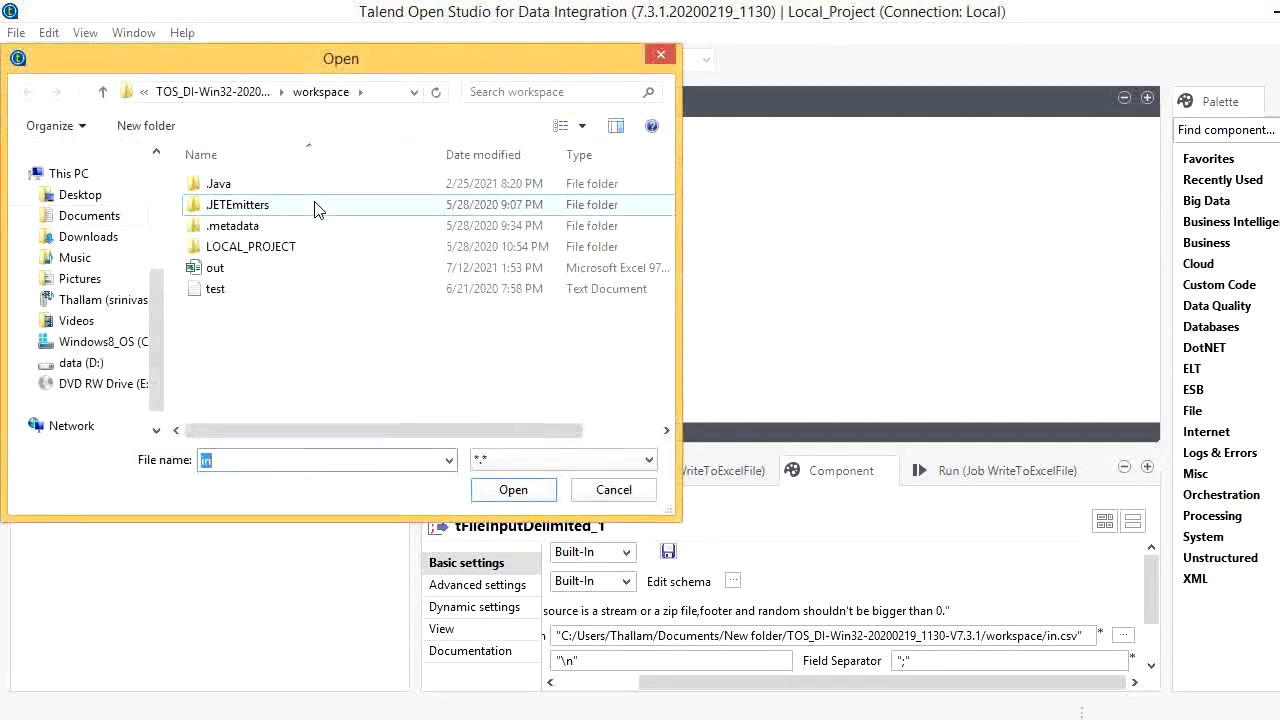
{"action": "left_click", "coordinate": [88, 215]}
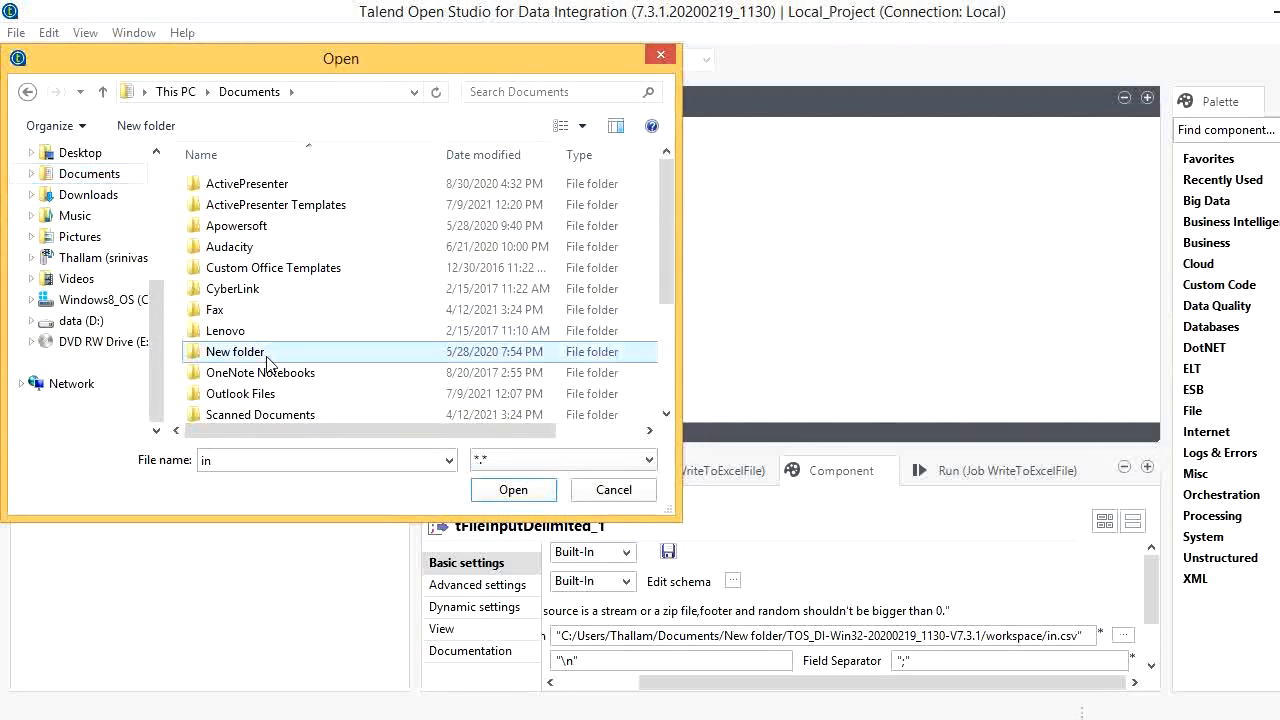
{"action": "scroll", "coordinate": [265, 350], "scroll_direction": "down", "scroll_amount": 3}
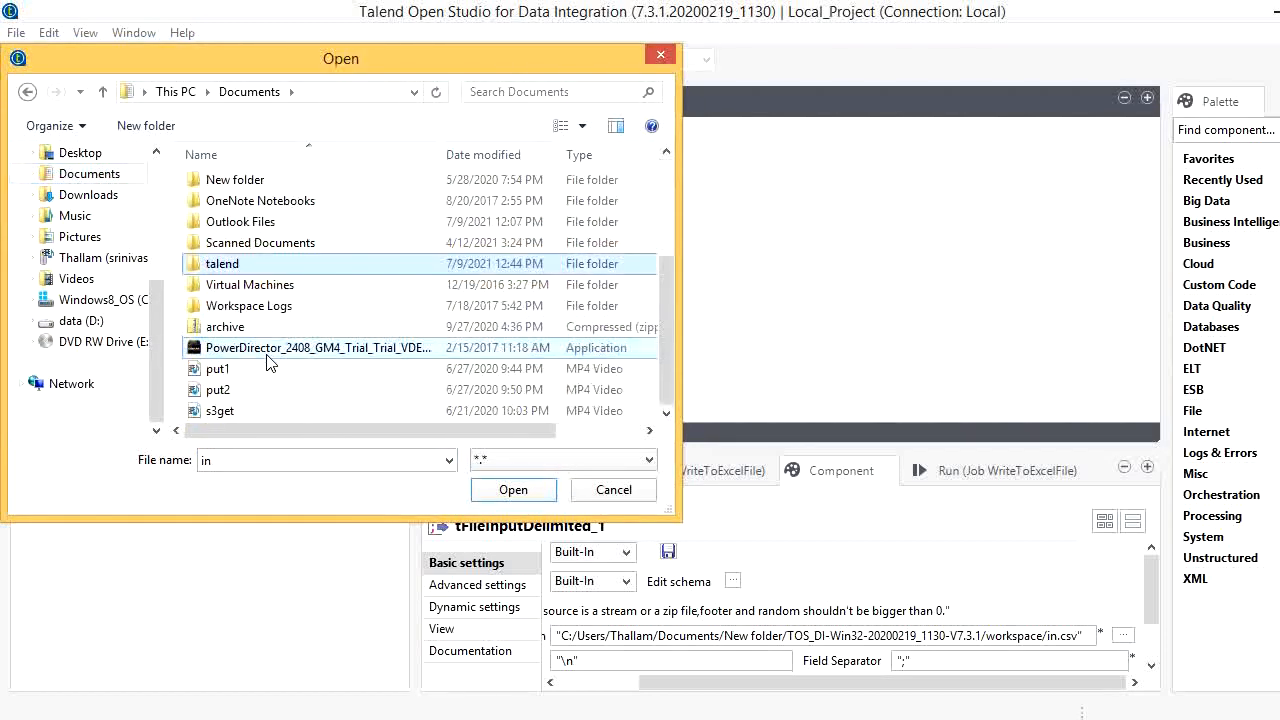
{"action": "double_click", "coordinate": [300, 266]}
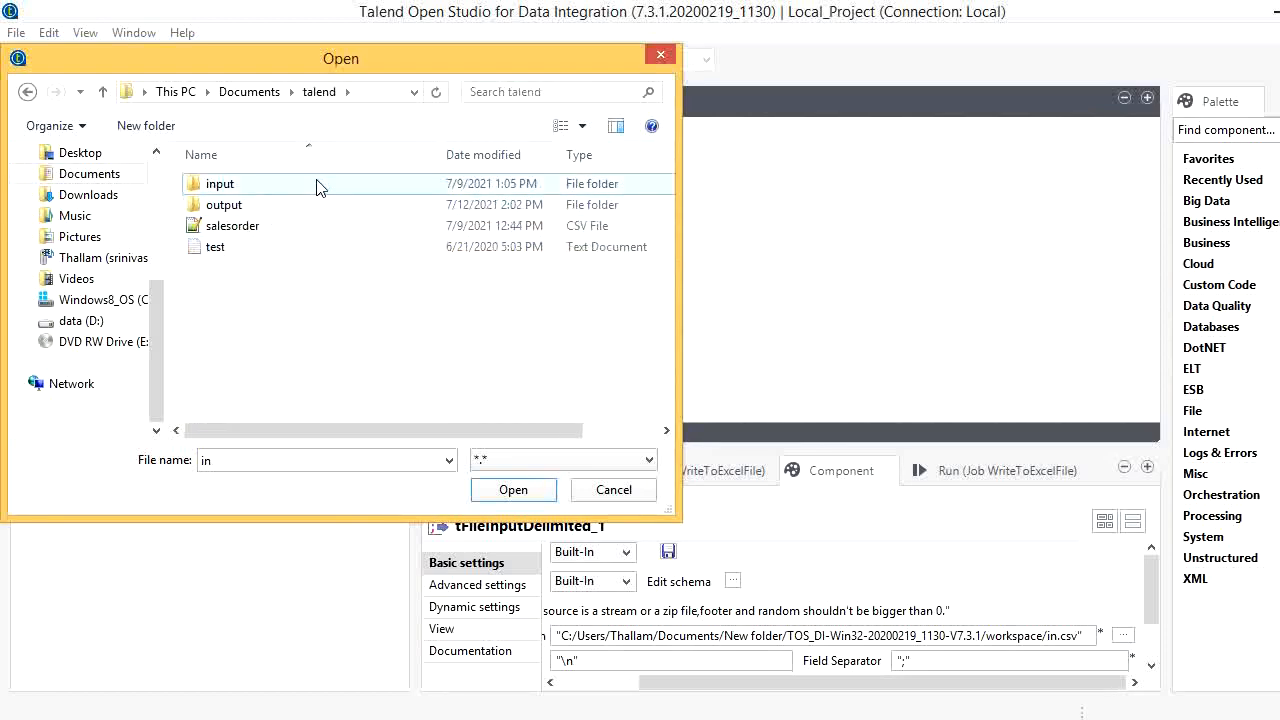
{"action": "left_click", "coordinate": [321, 208]}
{"action": "double_click", "coordinate": [321, 206]}
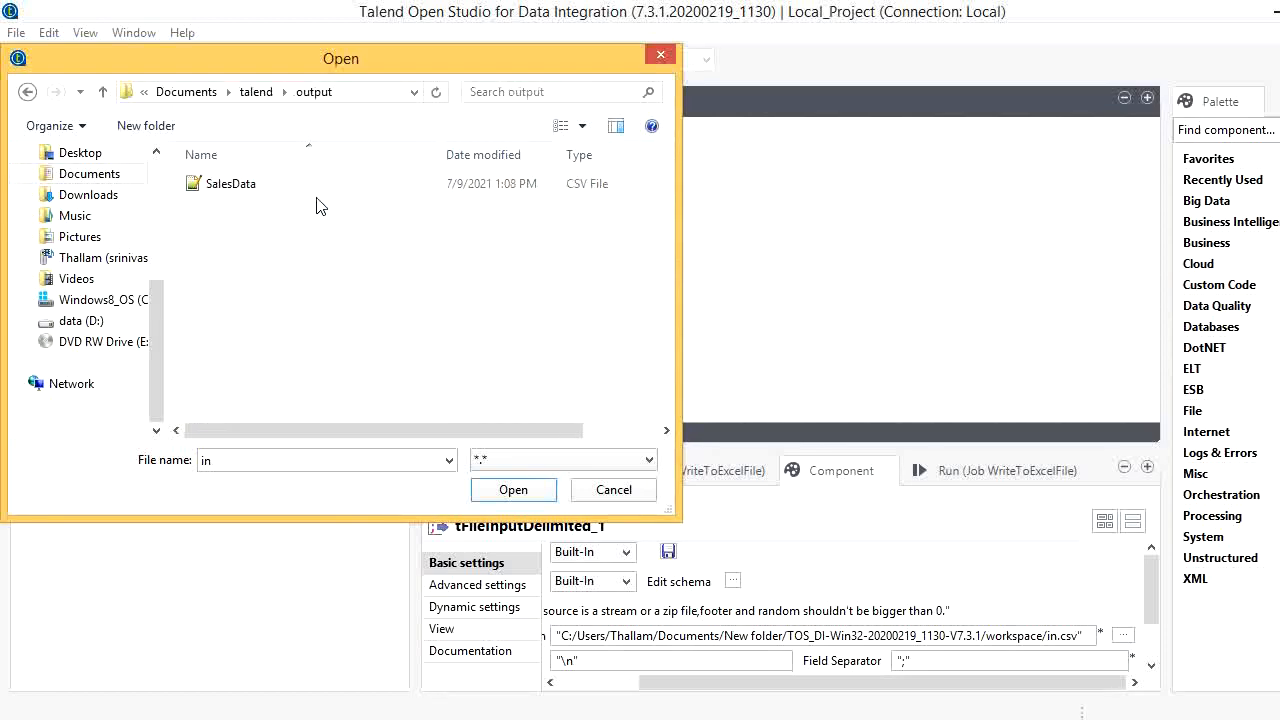
{"action": "double_click", "coordinate": [320, 186]}
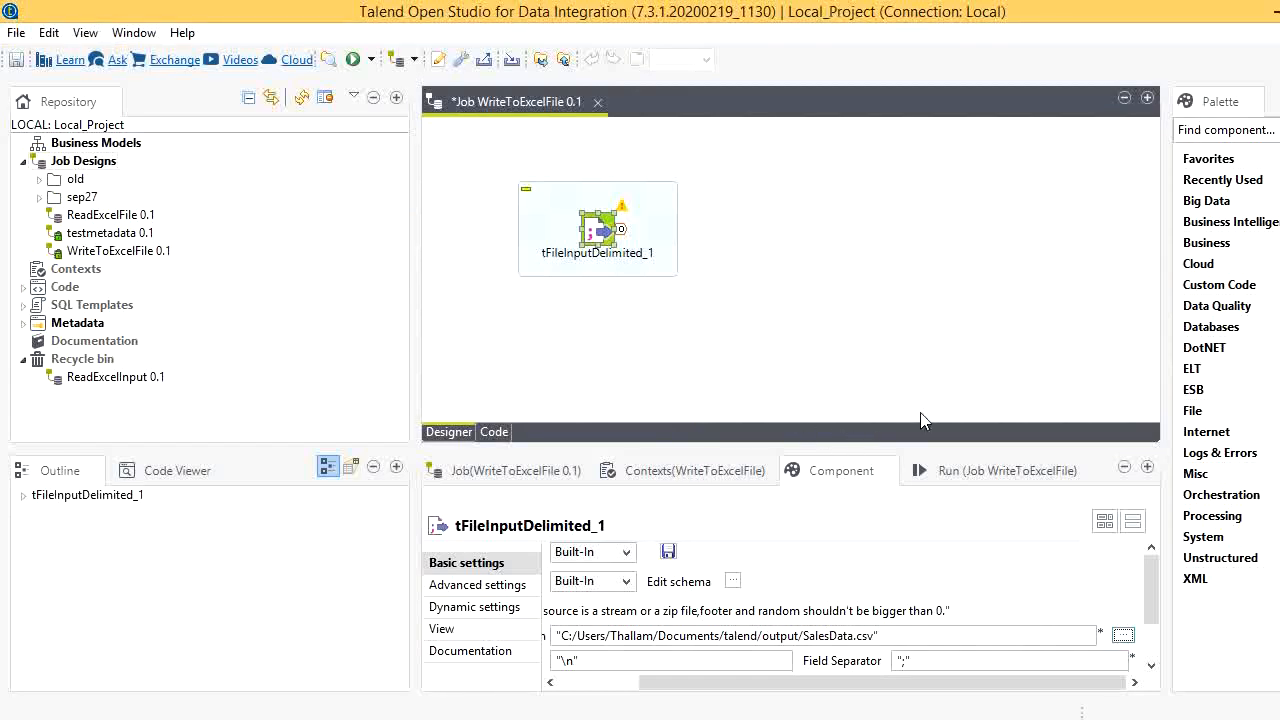
Check the delimiter in SalesData.csv in Notepad++ and set the input component's field separator to "," in Talend.
{"action": "key", "text": "alt+Tab"}
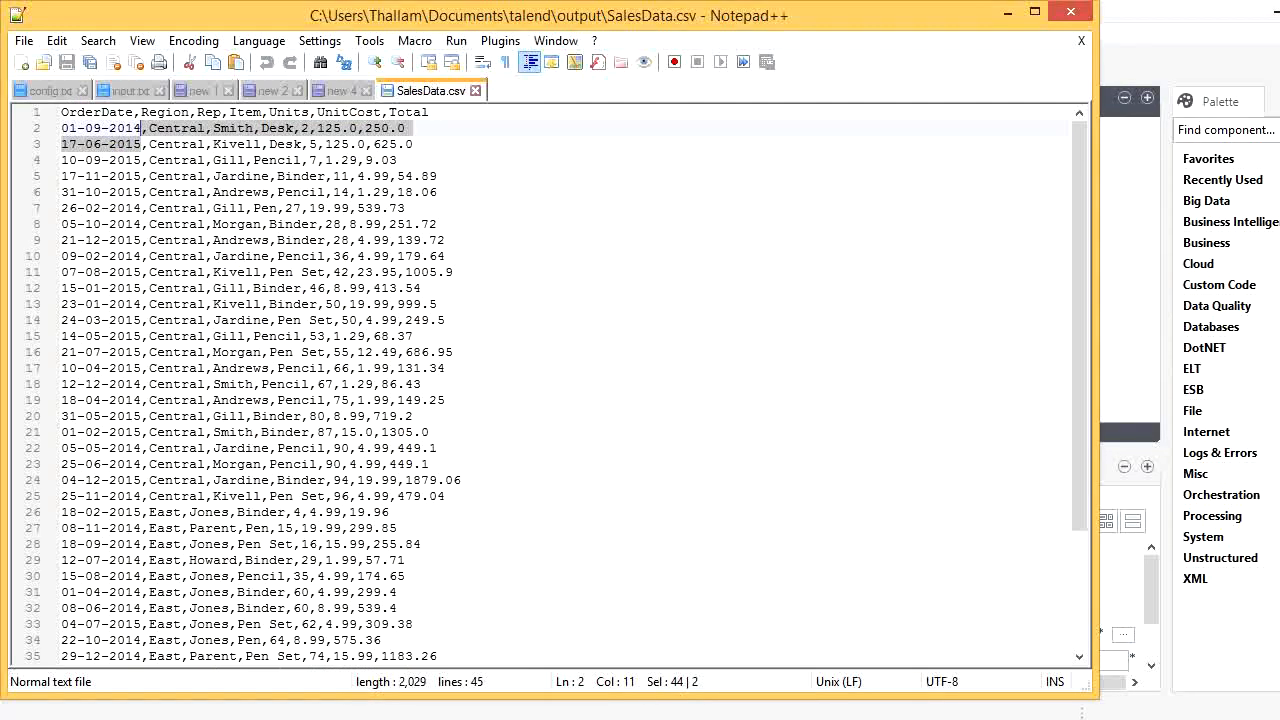
{"action": "key", "text": "alt+Tab"}
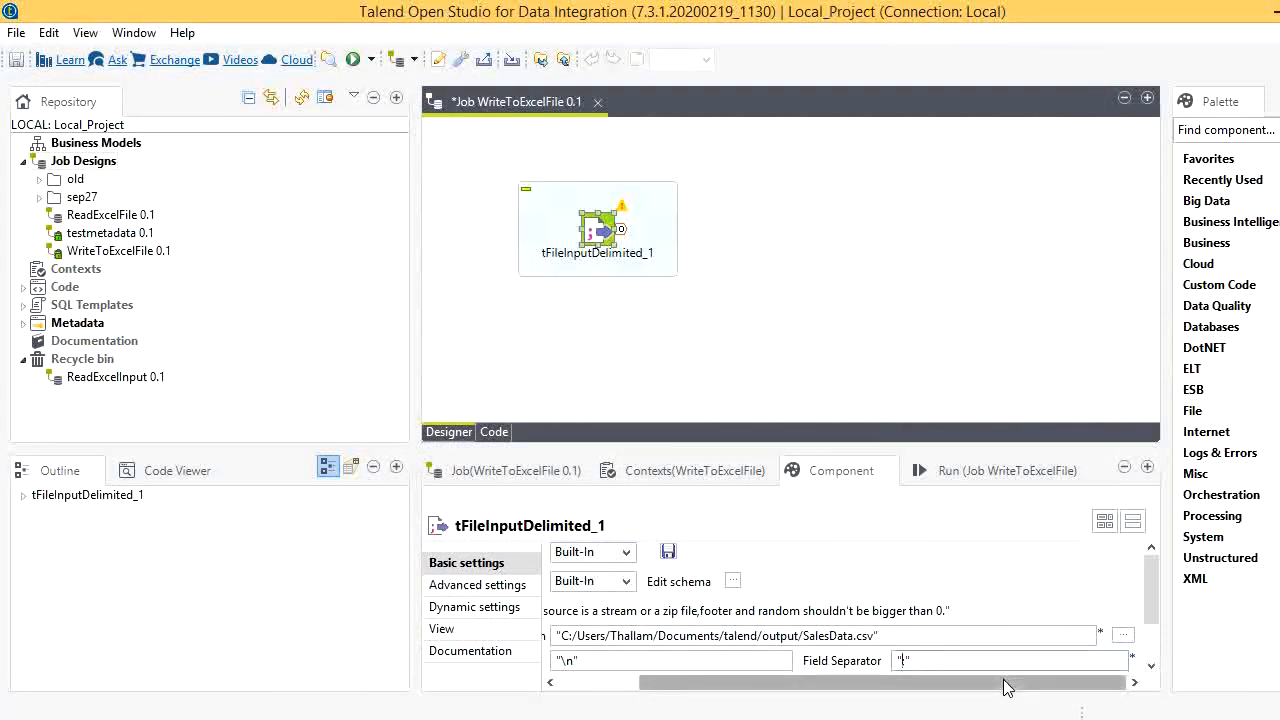
{"action": "key", "text": "BackSpace"}
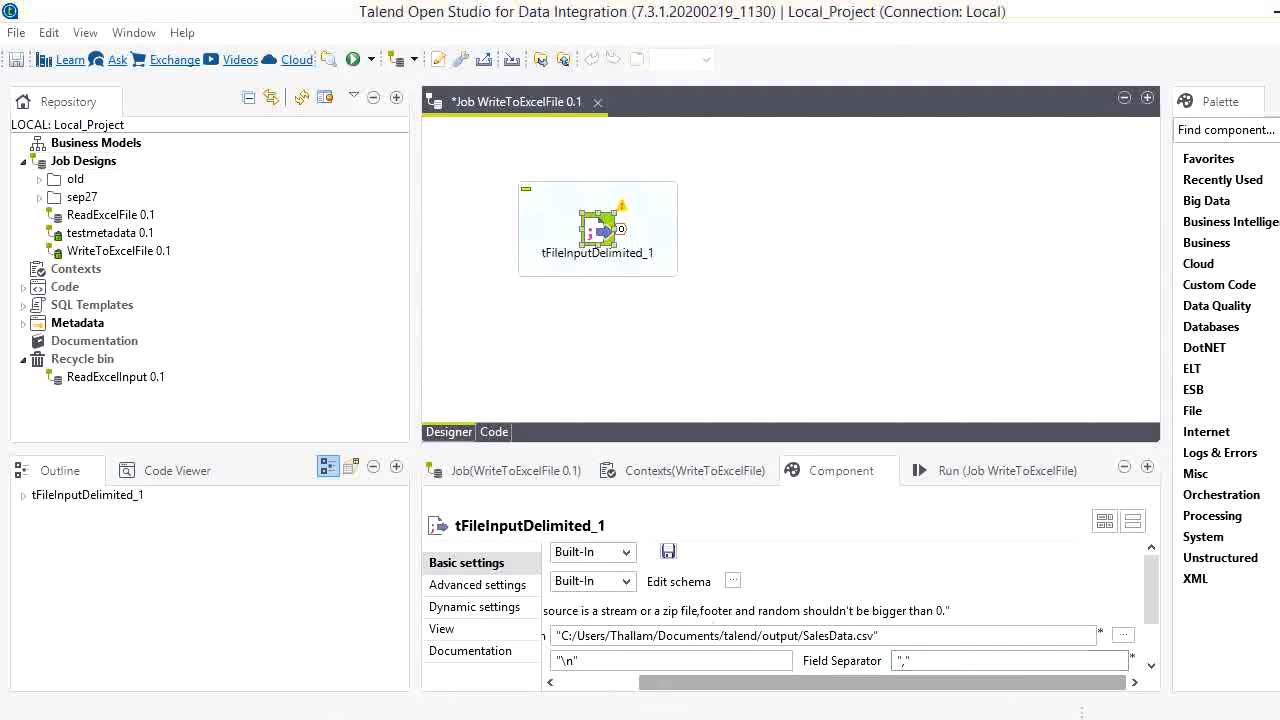
Check the header fields in SalesData.csv and add seven columns to the schema of the tFileInputDelimited component.
{"action": "key", "text": "alt+Tab"}
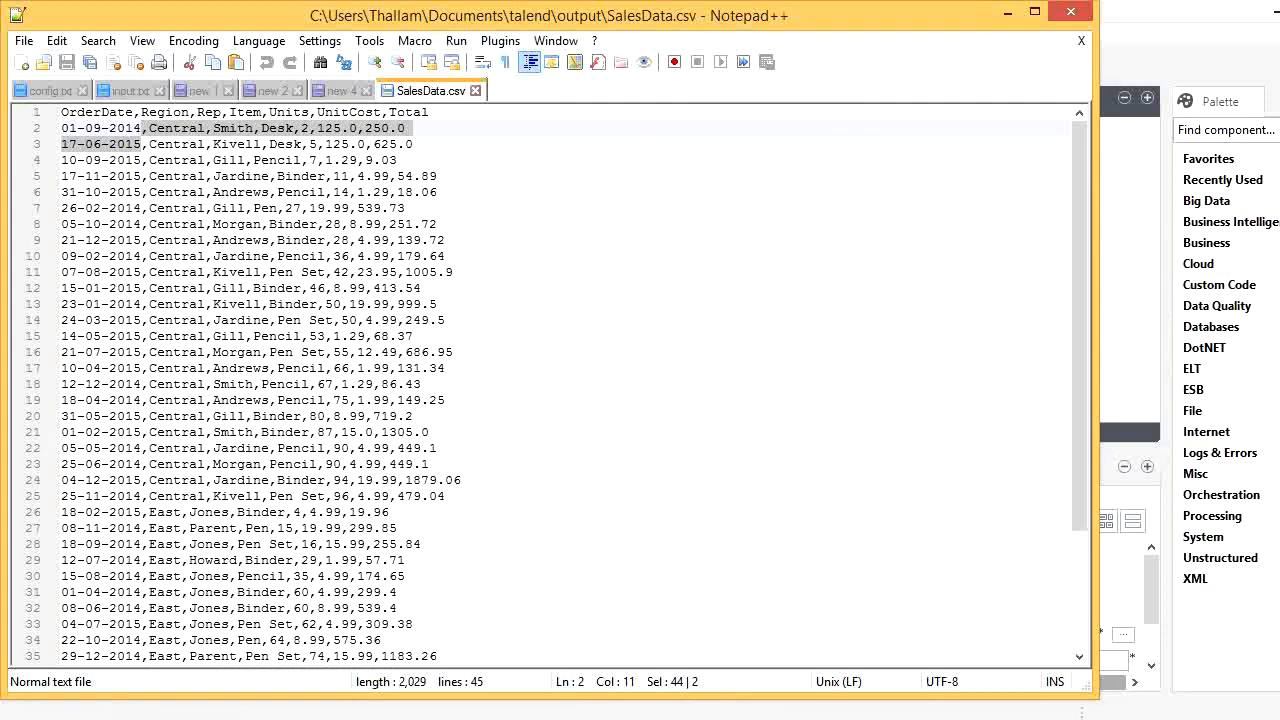
{"action": "key", "text": "alt+Tab"}
{"action": "left_click", "coordinate": [733, 582]}
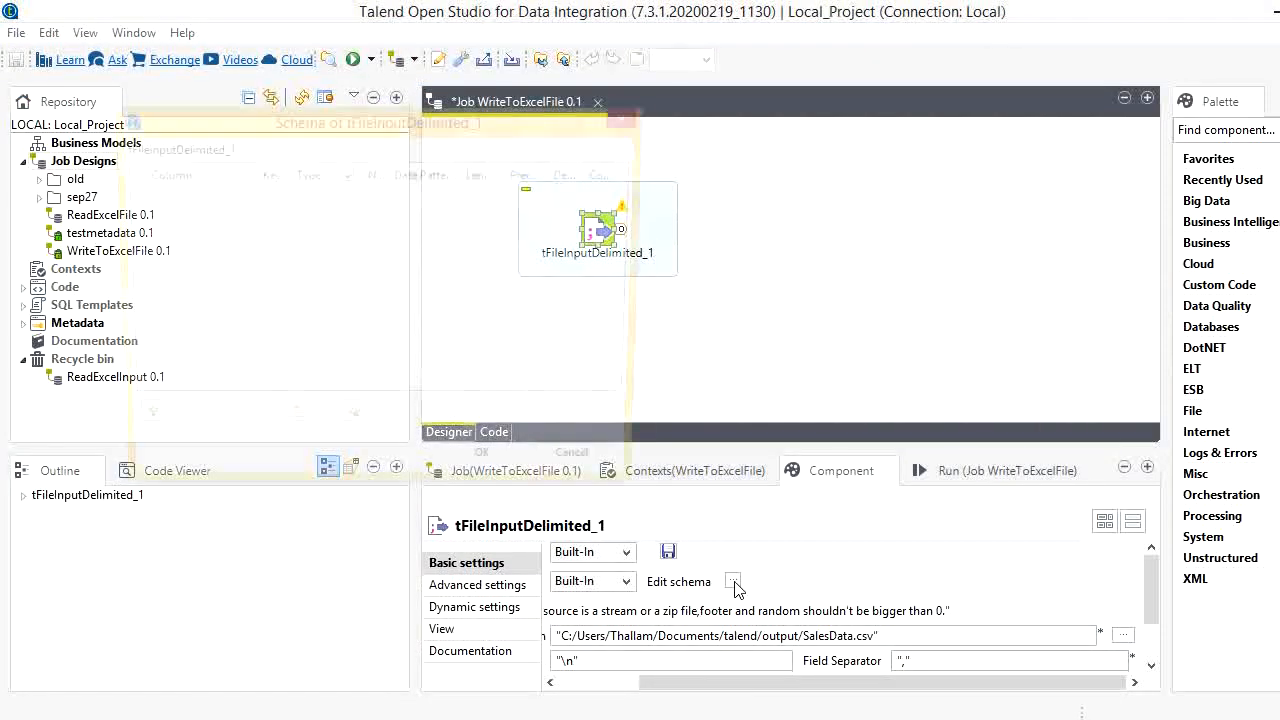
{"action": "left_click", "coordinate": [134, 425]}
{"action": "left_click", "coordinate": [134, 425]}
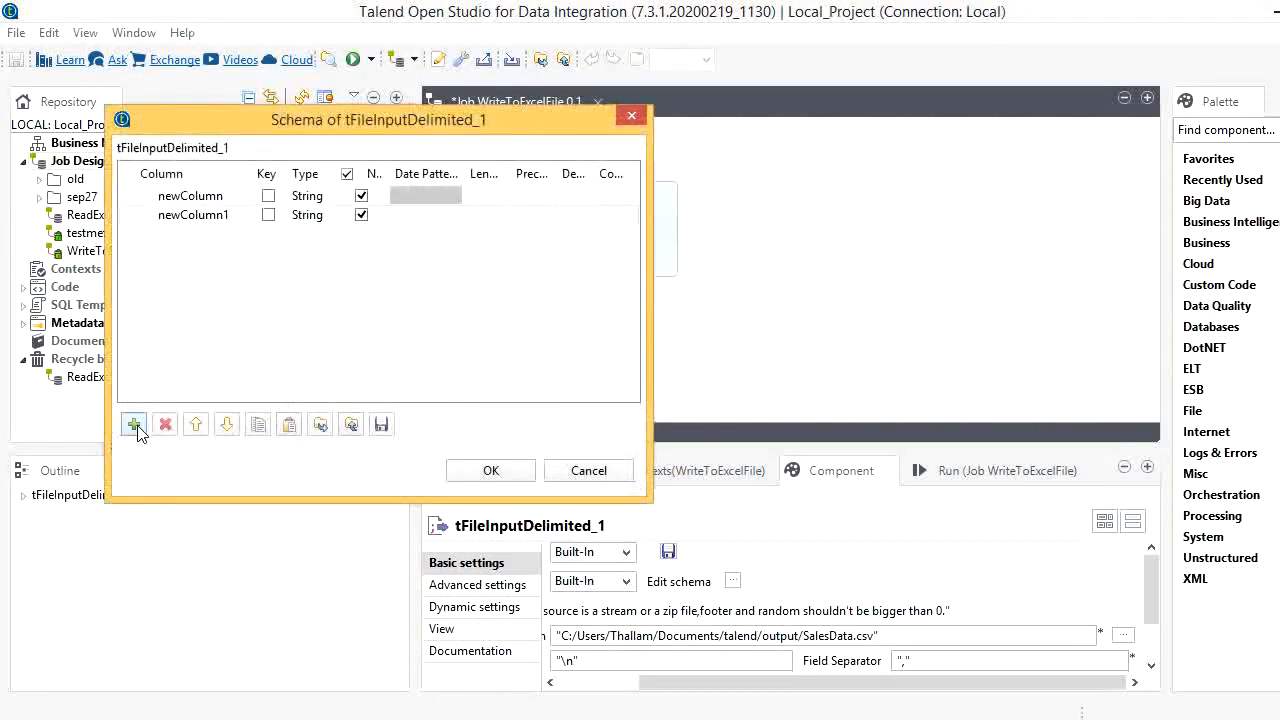
{"action": "left_click", "coordinate": [134, 425]}
{"action": "left_click", "coordinate": [134, 425]}
{"action": "left_click", "coordinate": [134, 425]}
{"action": "left_click", "coordinate": [134, 425]}
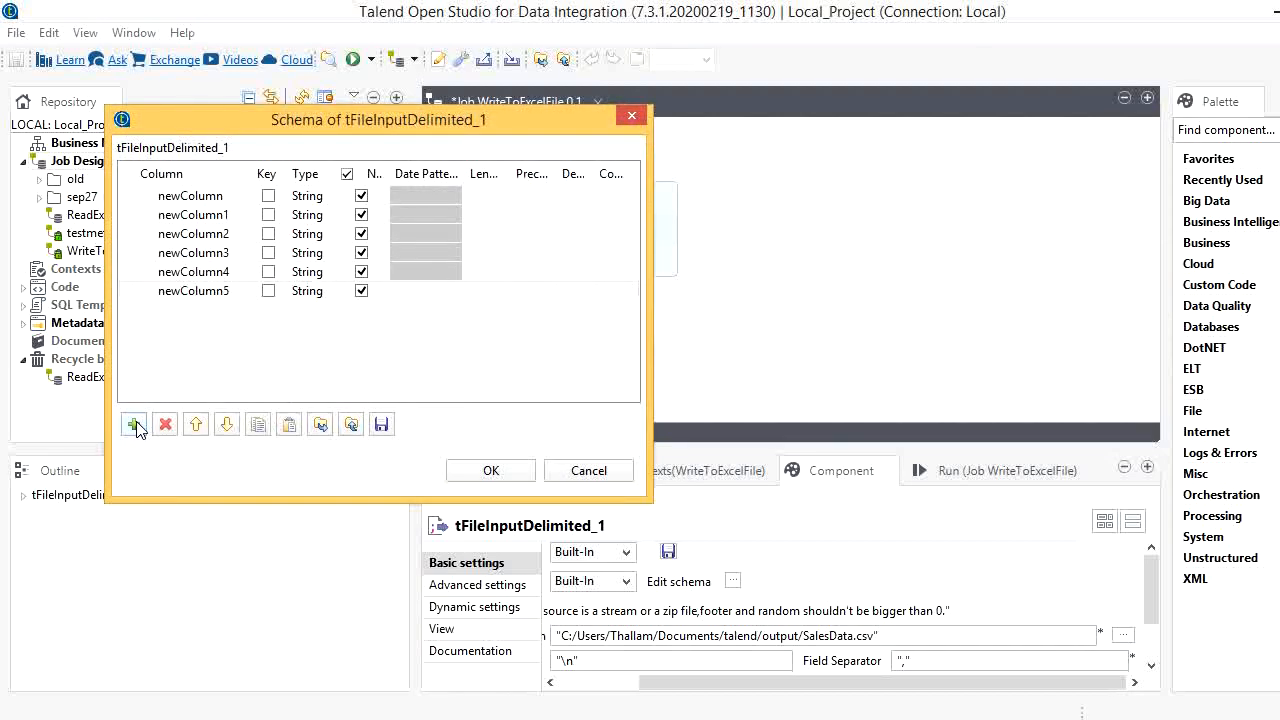
{"action": "left_click", "coordinate": [134, 425]}
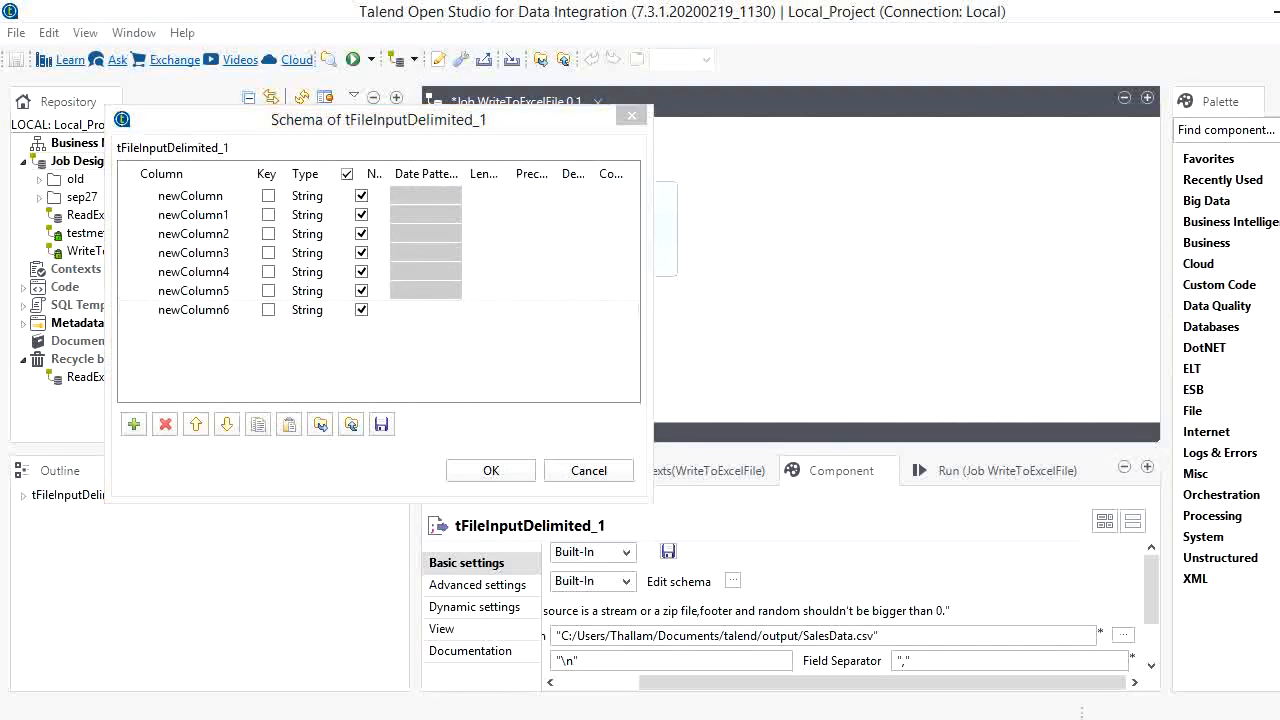
Copy the OrderDate header from SalesData.csv in Notepad++ and use it as the first schema column's name in Talend.
{"action": "key", "text": "alt+Tab"}
{"action": "double_click", "coordinate": [100, 111]}
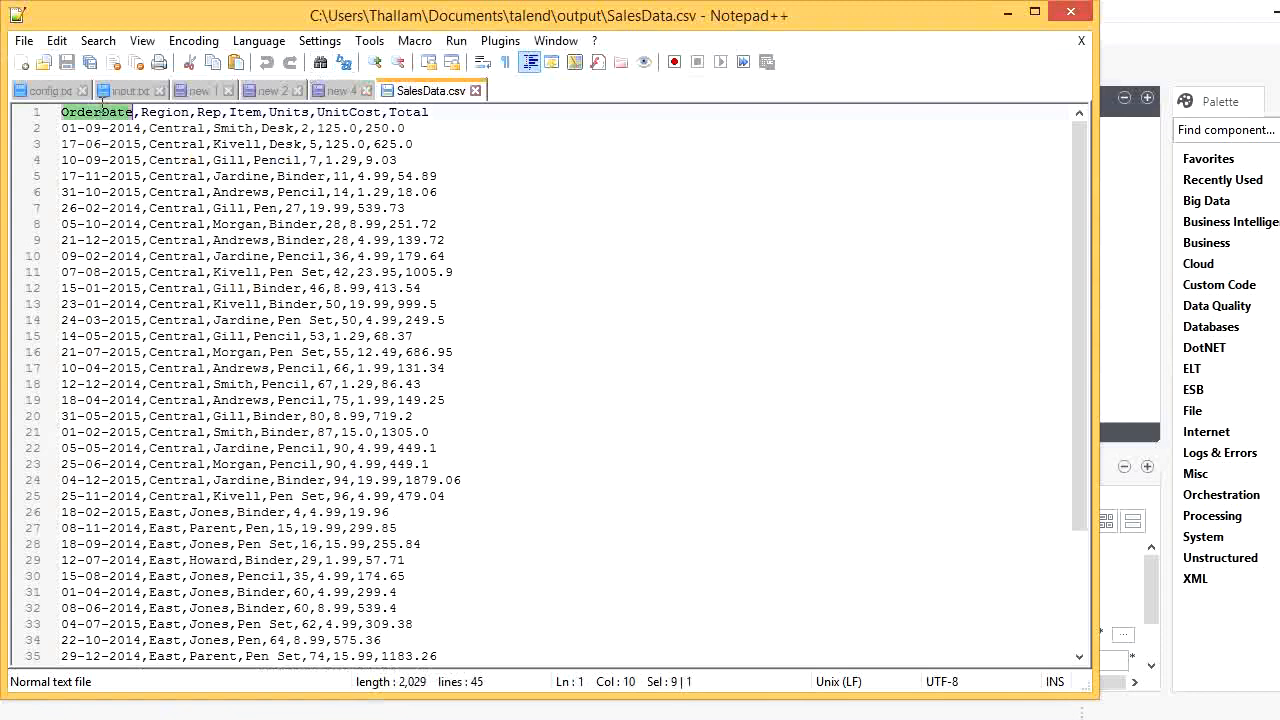
{"action": "right_click", "coordinate": [101, 106]}
{"action": "left_click", "coordinate": [160, 142]}
{"action": "key", "text": "alt+Tab"}
{"action": "left_click", "coordinate": [226, 201]}
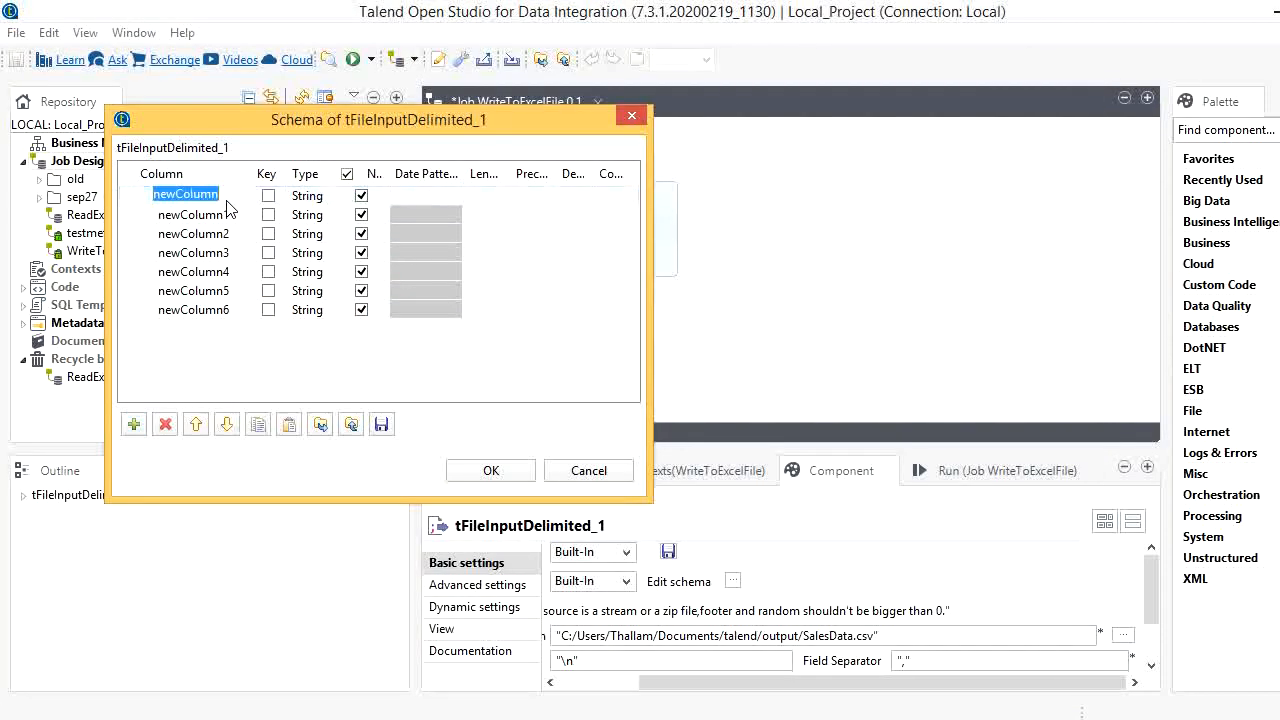
{"action": "key", "text": "ctrl+v"}
{"action": "left_click", "coordinate": [447, 510]}
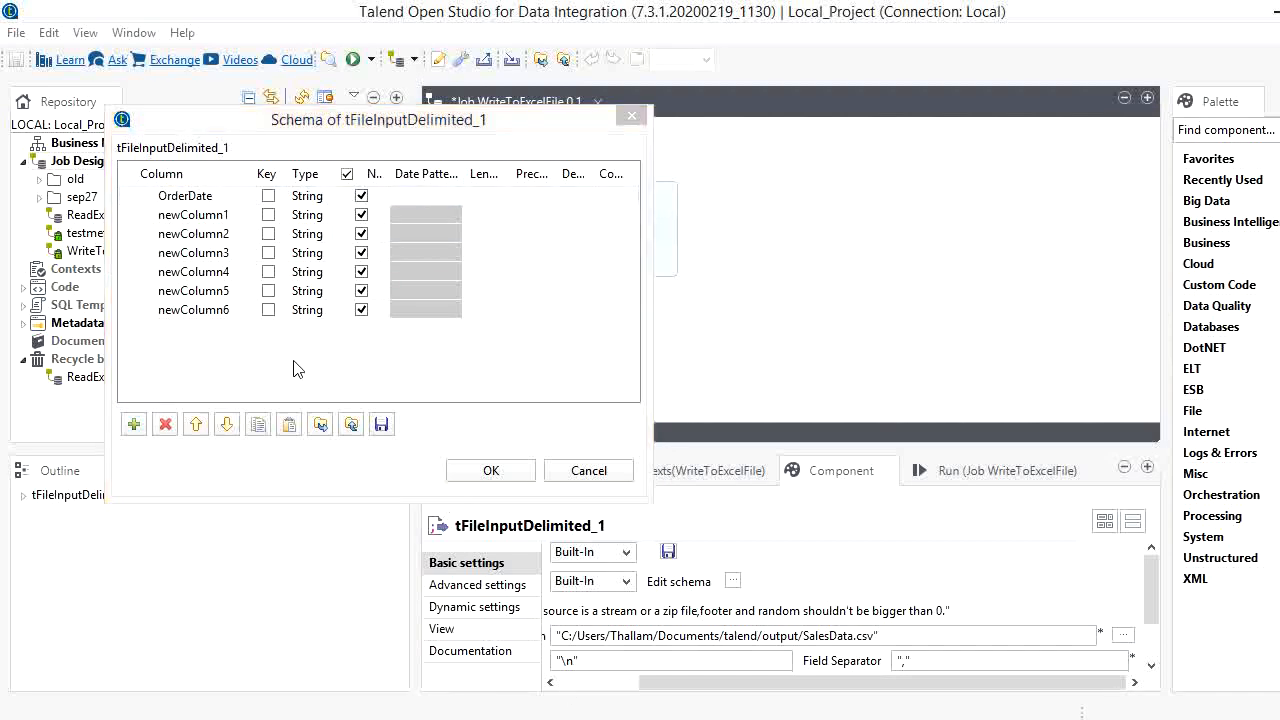
Copy the Region header from SalesData.csv in Notepad++ and use it as the second schema column's name in Talend.
{"action": "key", "text": "alt+Tab"}
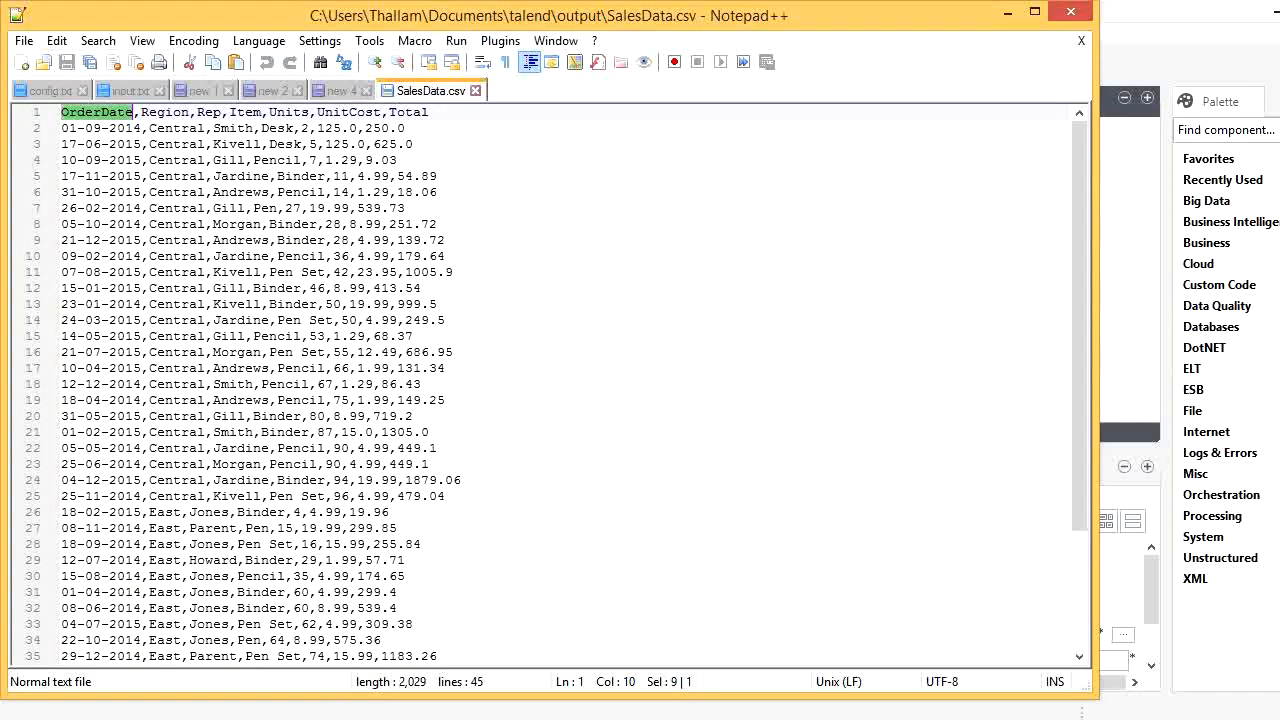
{"action": "double_click", "coordinate": [165, 111]}
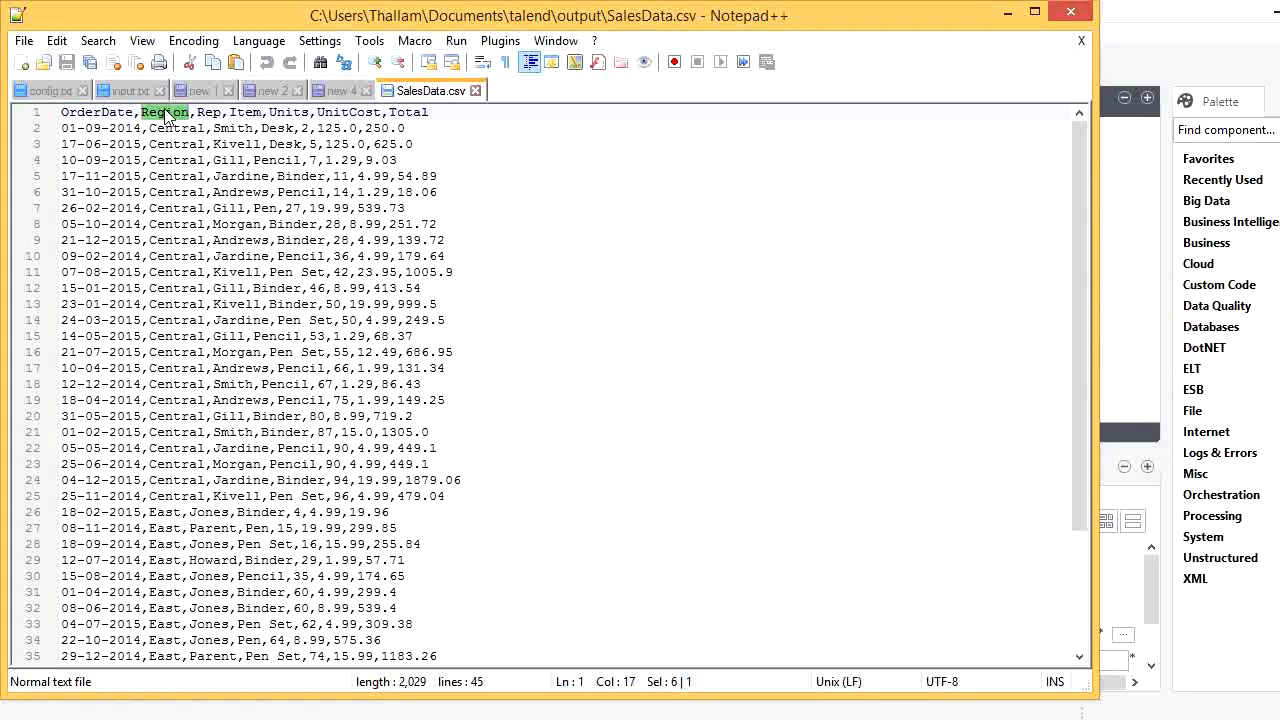
{"action": "key", "text": "alt+Tab"}
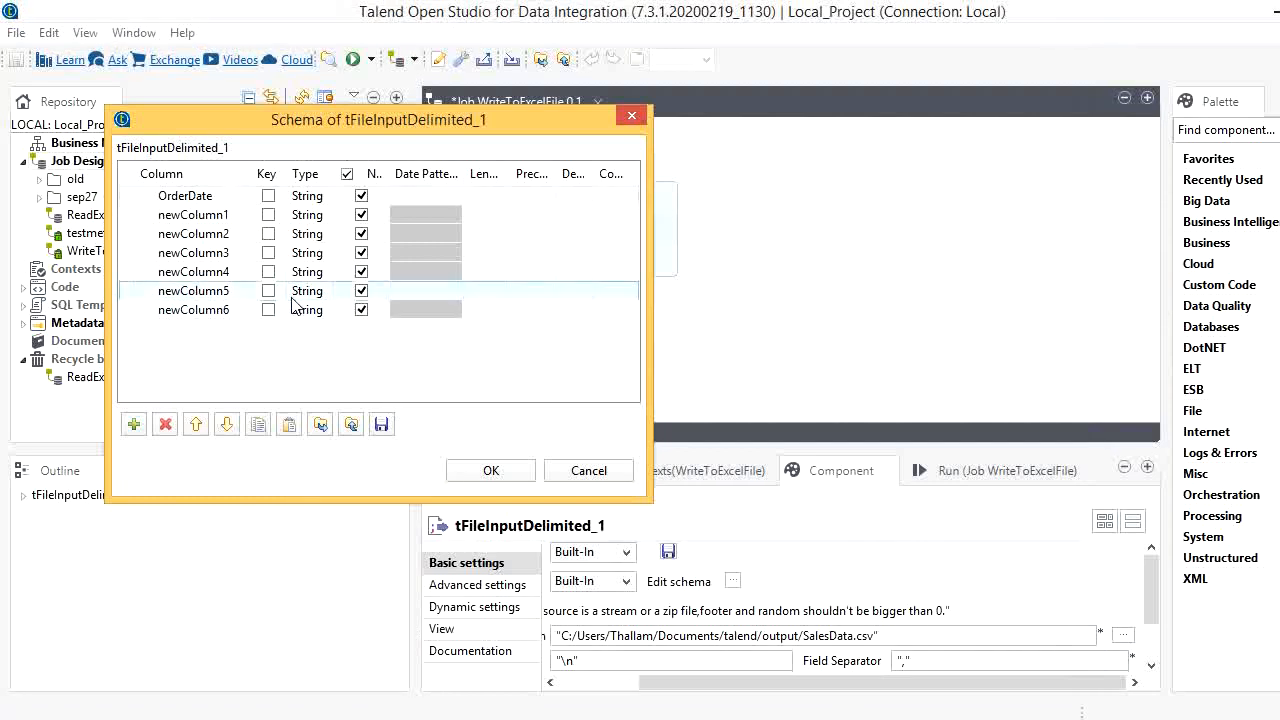
{"action": "left_click", "coordinate": [238, 231]}
{"action": "left_click", "coordinate": [238, 216]}
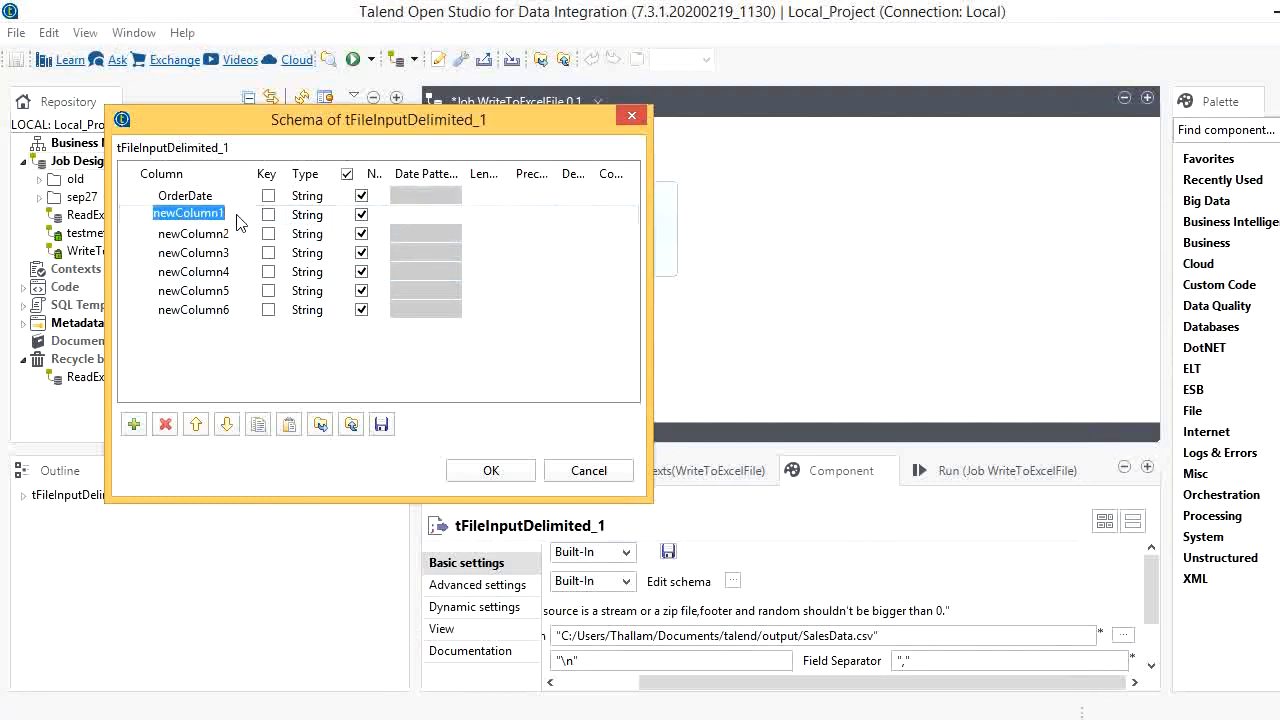
{"action": "key", "text": "ctrl+v"}
Rename the third schema column as Rep and switch back to SalesData.csv in Notepad++.
{"action": "left_click", "coordinate": [208, 240]}
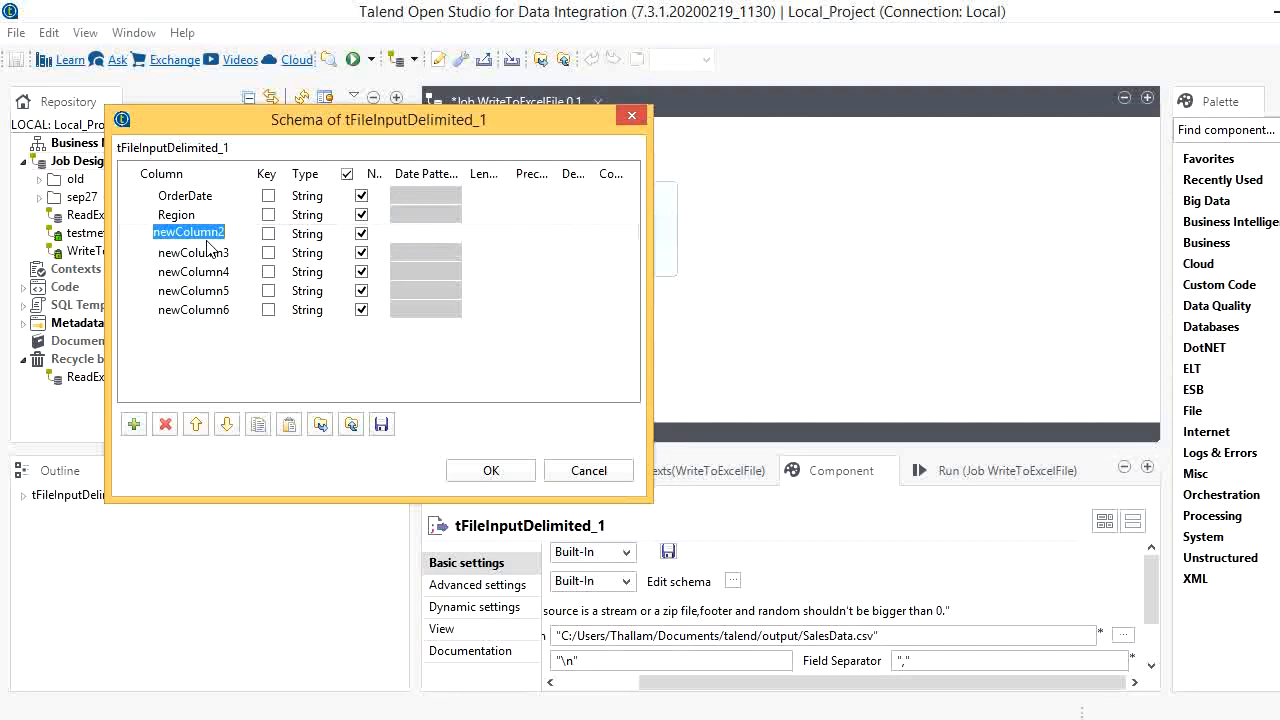
{"action": "type", "text": "Rep"}
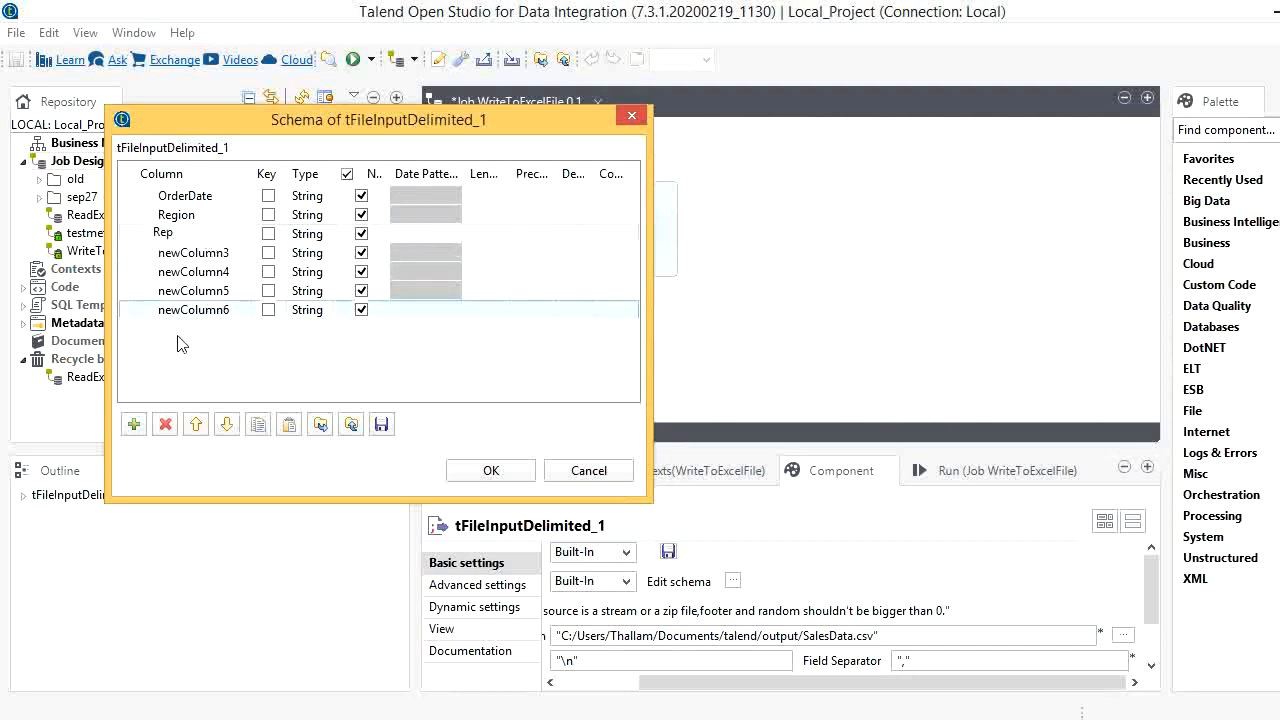
{"action": "key", "text": "alt+Tab"}
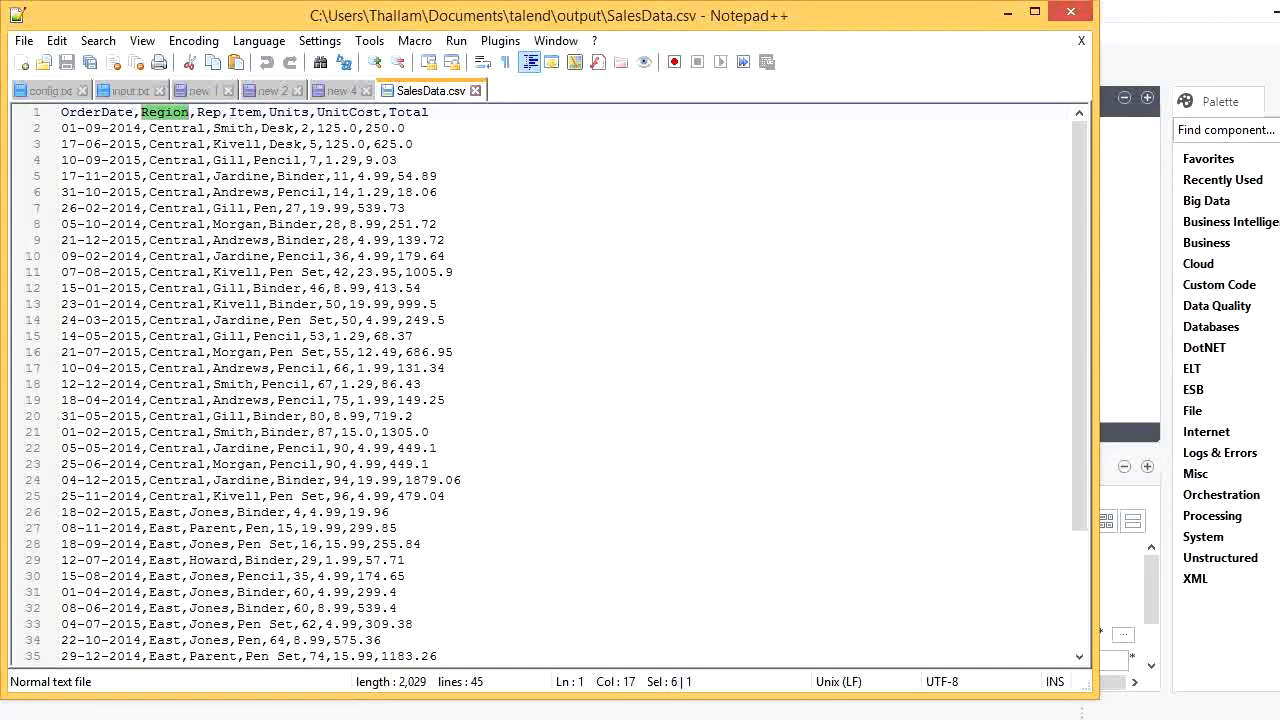
Switch back to Talend and rename the fourth schema column as Item and the fifth as Units.
{"action": "key", "text": "alt+Tab"}
{"action": "left_click", "coordinate": [230, 255]}
{"action": "left_click", "coordinate": [230, 257]}
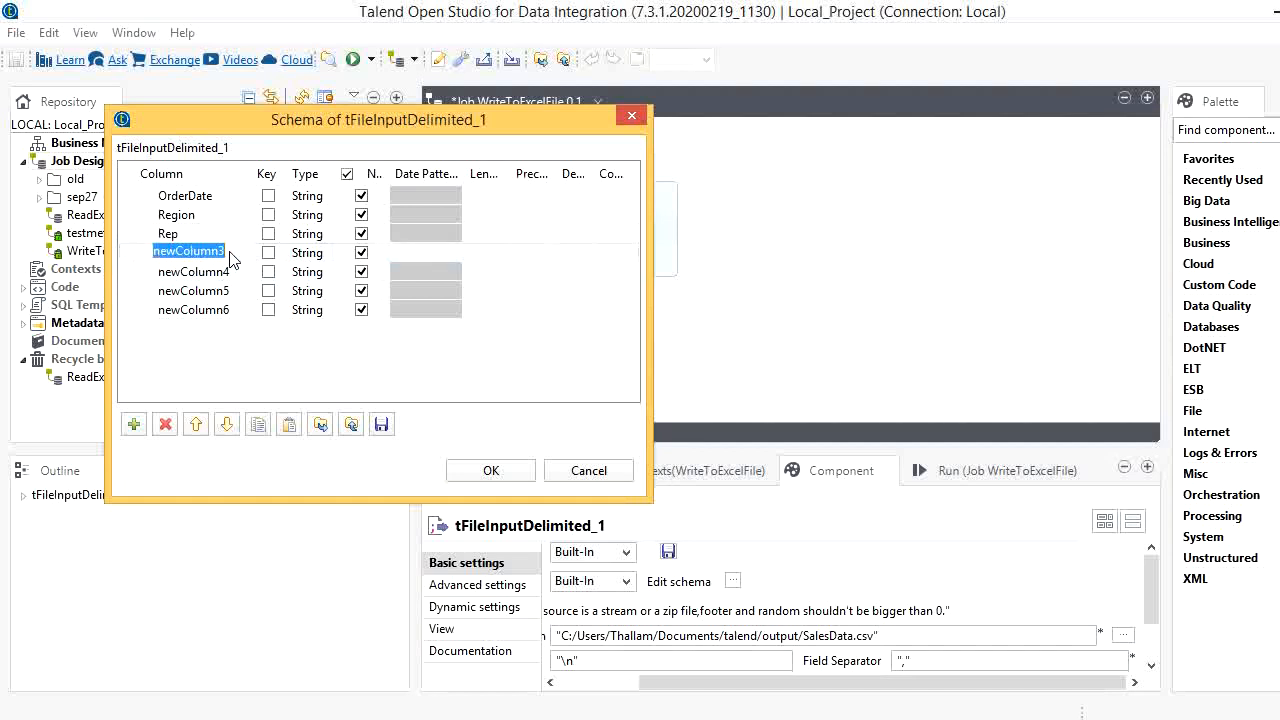
{"action": "type", "text": "Item"}
{"action": "left_click", "coordinate": [228, 271]}
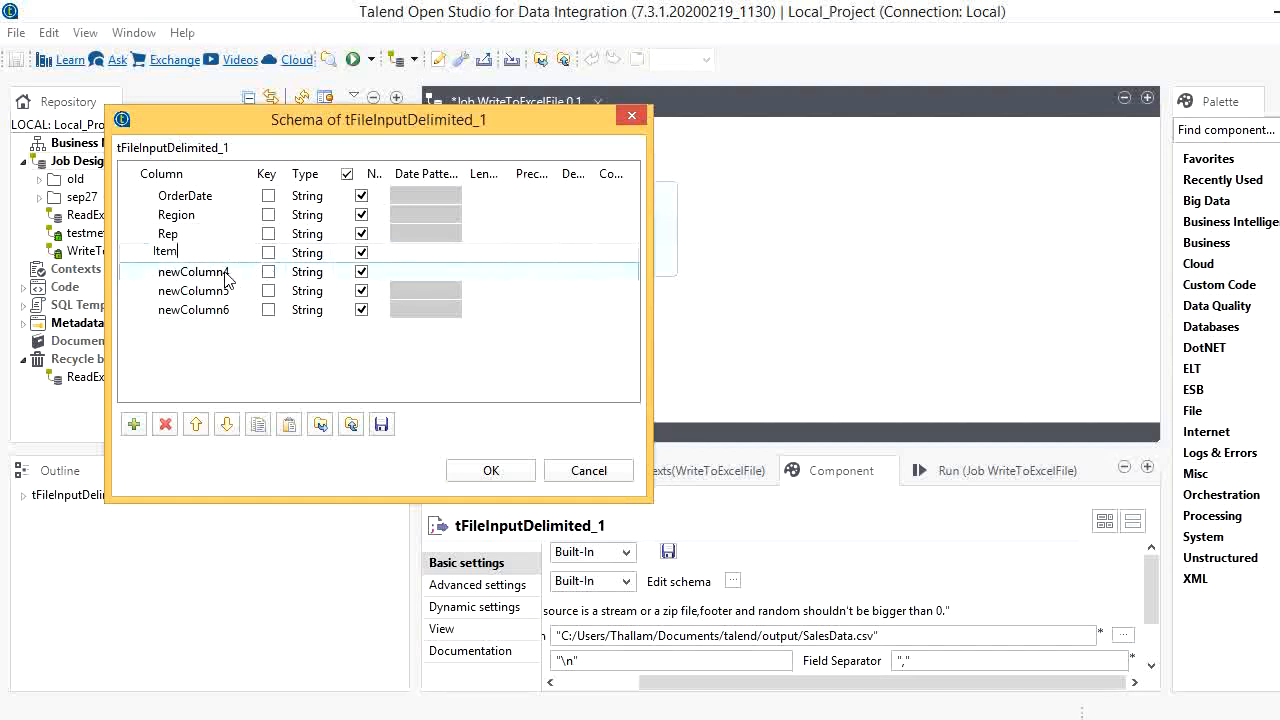
{"action": "left_click", "coordinate": [225, 272]}
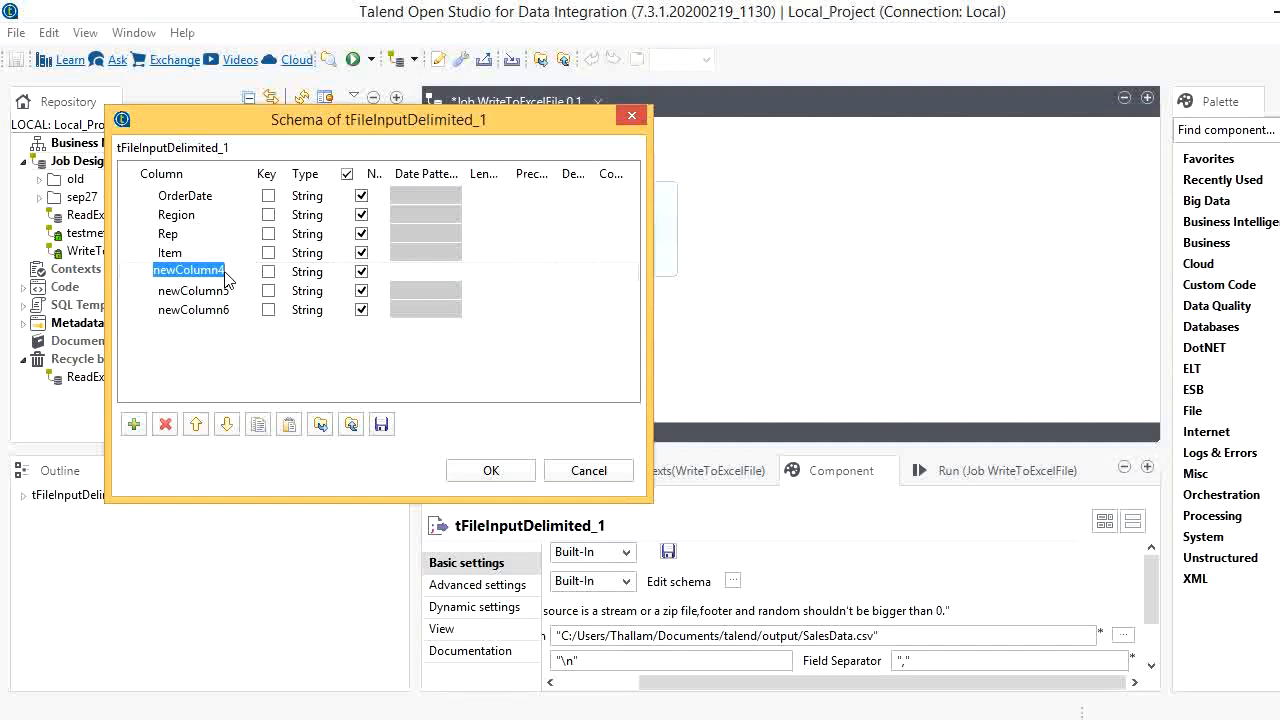
{"action": "type", "text": "Units"}
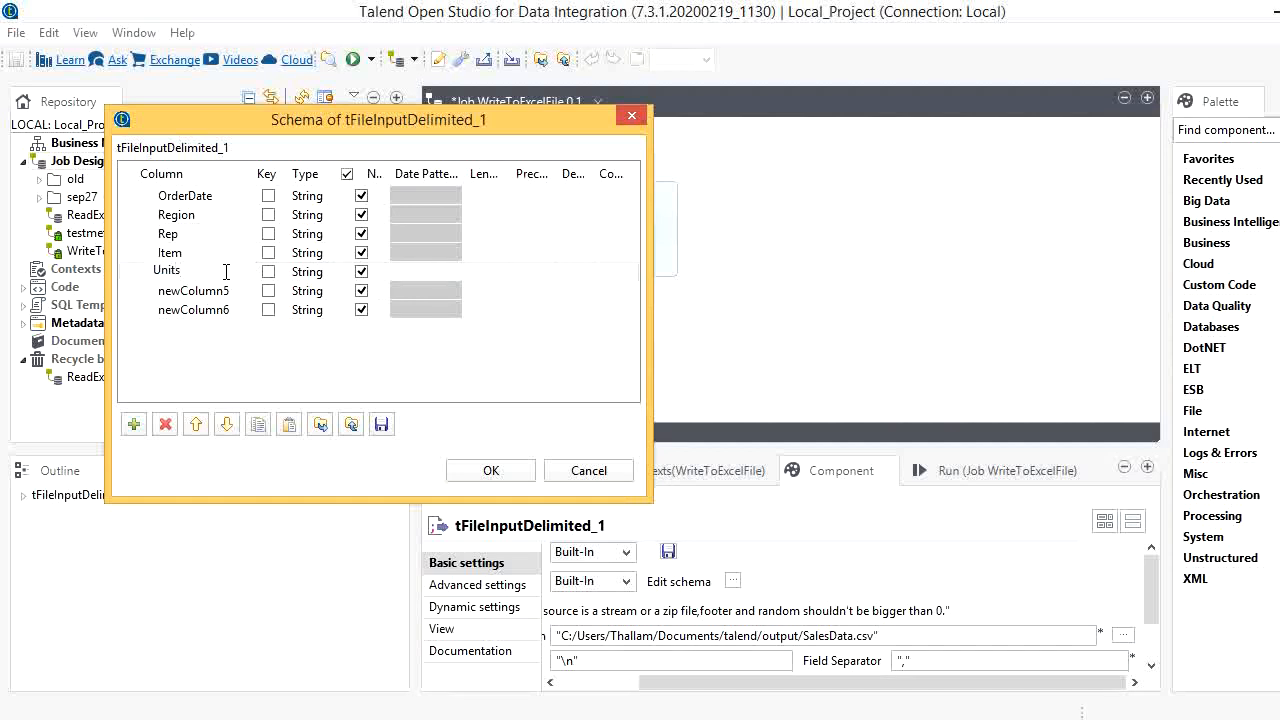
Rename the sixth schema column as UnitCost and the seventh as Total.
{"action": "left_click", "coordinate": [222, 288]}
{"action": "left_click", "coordinate": [222, 288]}
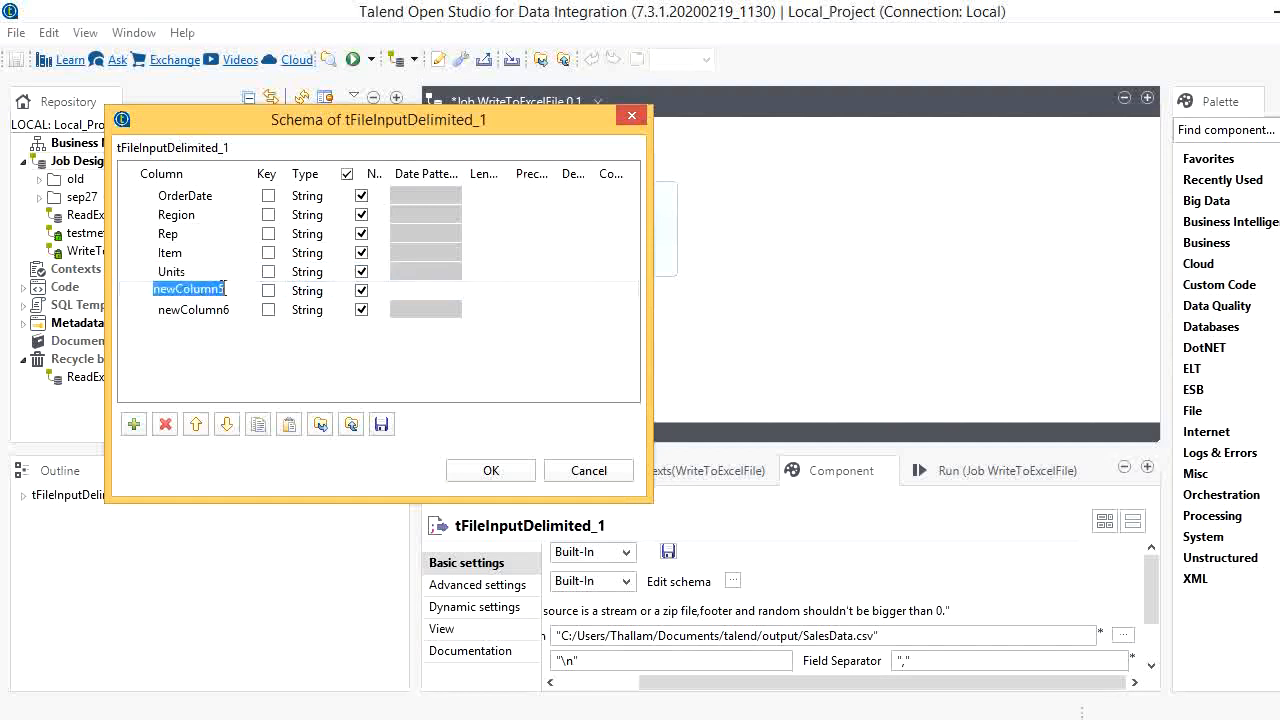
{"action": "type", "text": "UnitCost"}
{"action": "left_click", "coordinate": [220, 312]}
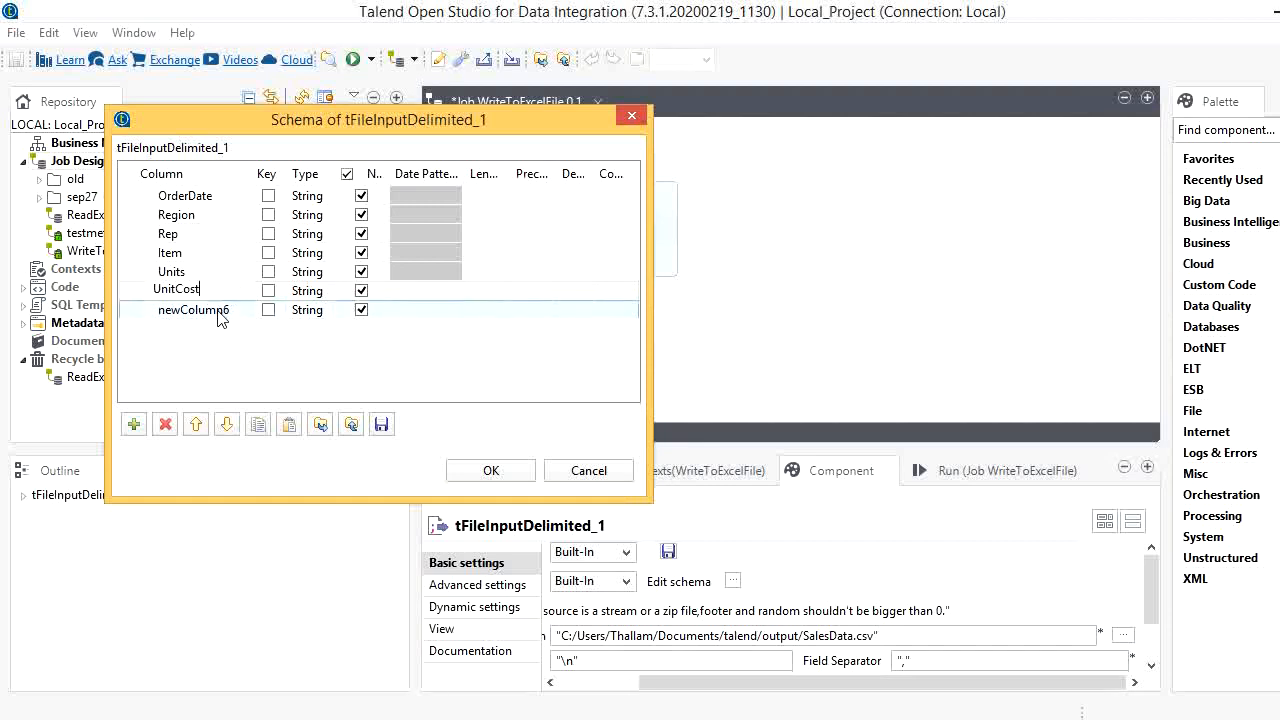
{"action": "left_click", "coordinate": [220, 312]}
{"action": "type", "text": "Total"}
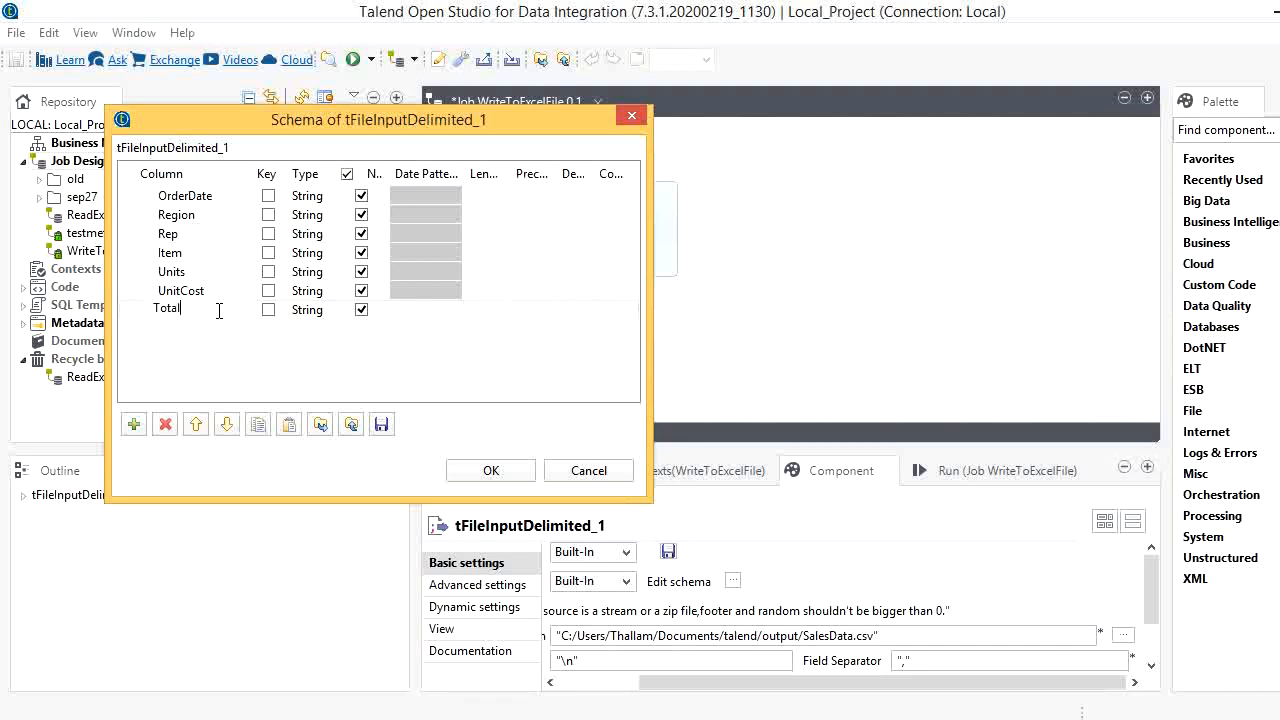
{"action": "left_click", "coordinate": [359, 346]}
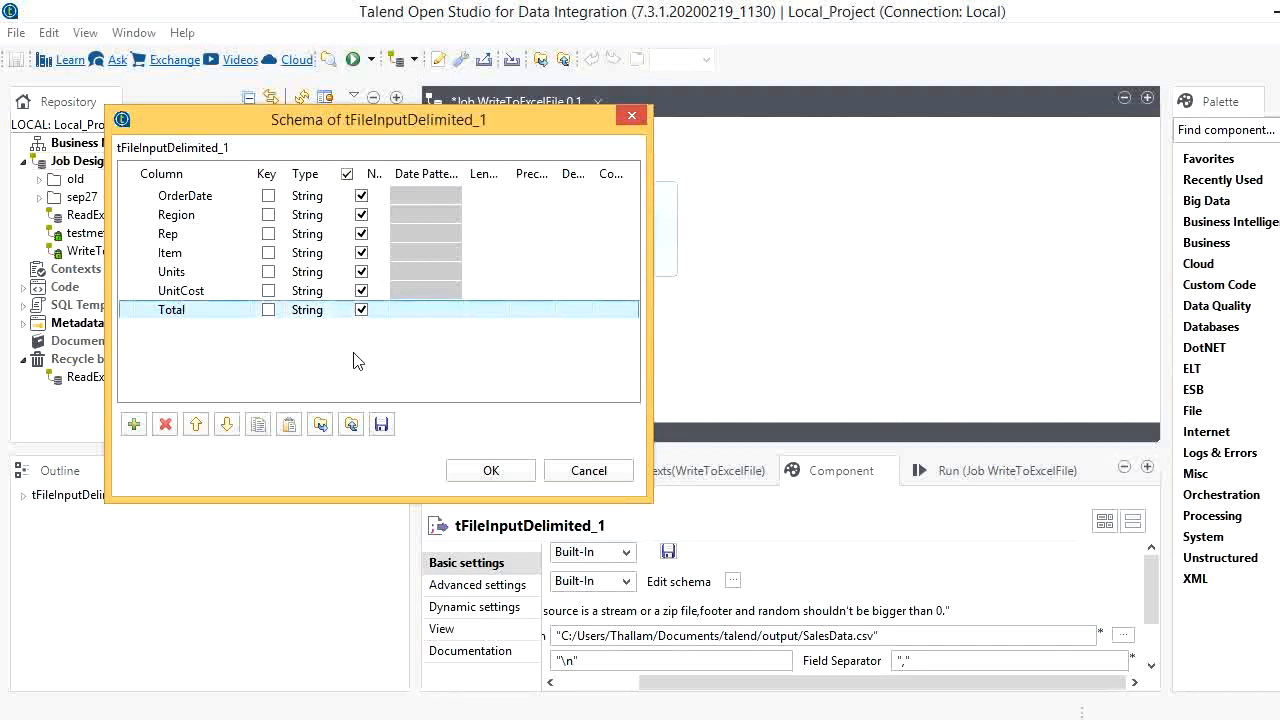
Set the data type of the OrderDate column to Date.
{"action": "left_click", "coordinate": [334, 197]}
{"action": "left_click", "coordinate": [316, 196]}
{"action": "left_click", "coordinate": [349, 195]}
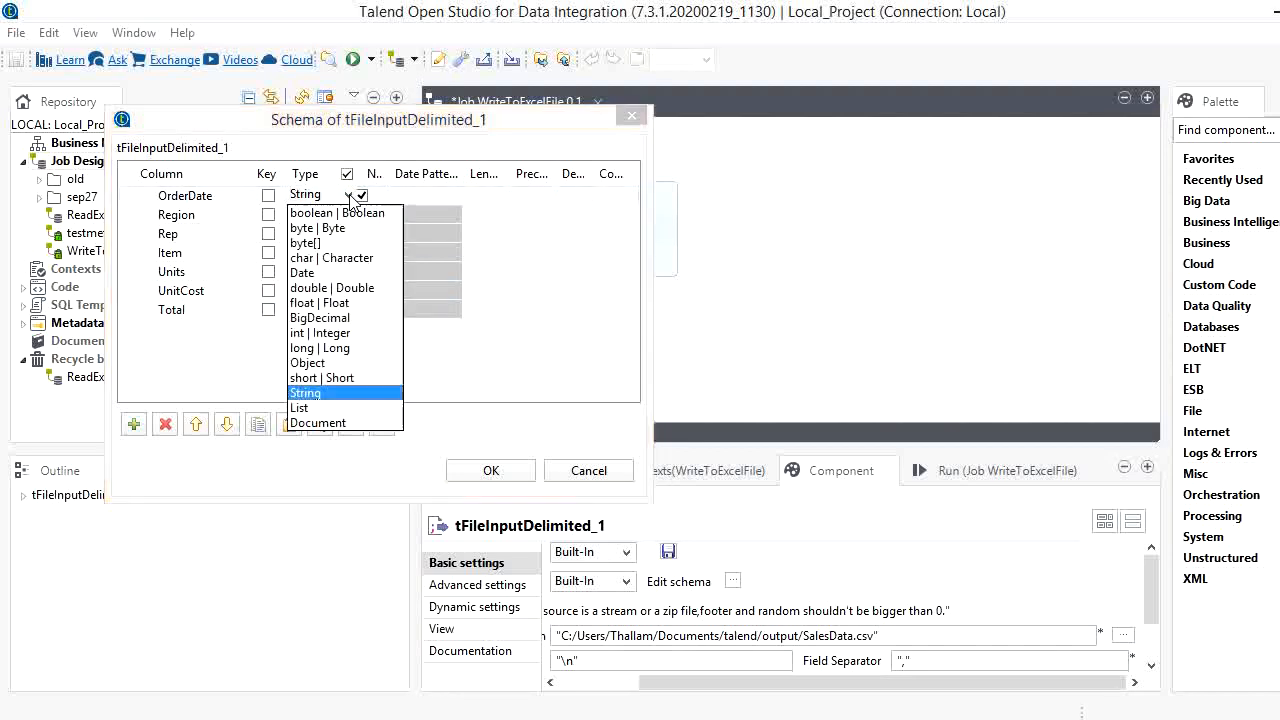
{"action": "left_click", "coordinate": [330, 272]}
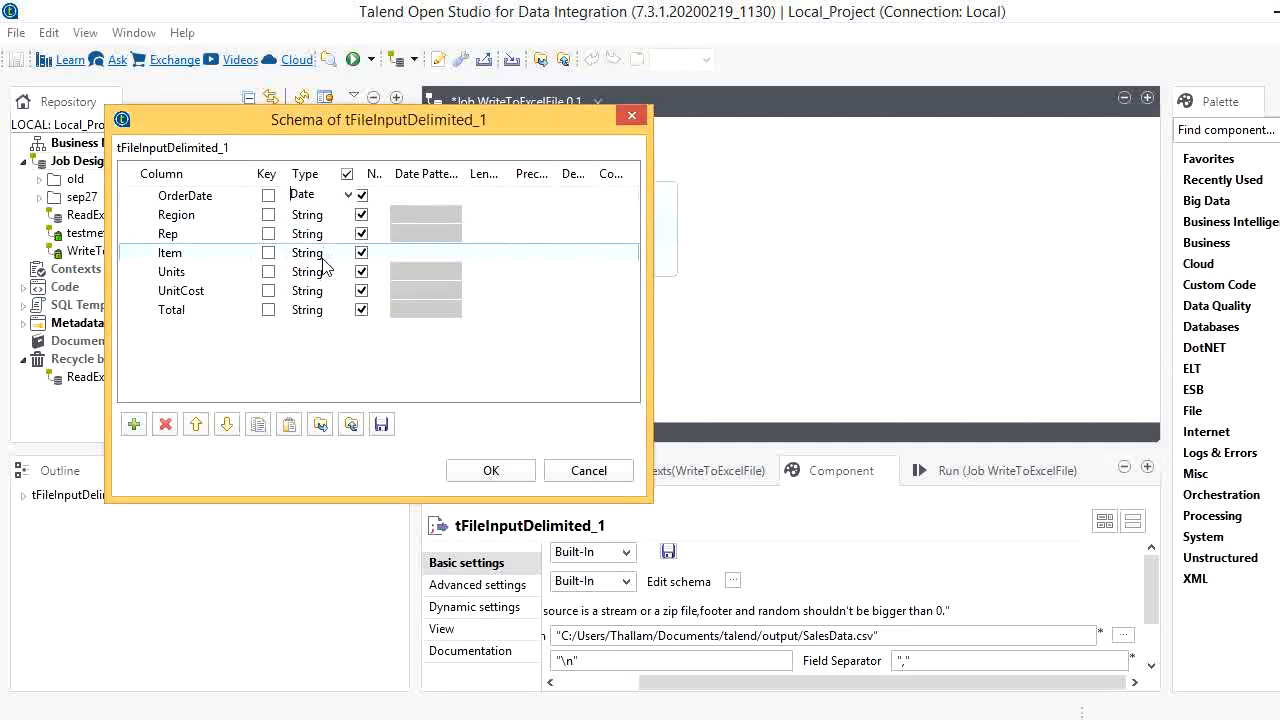
{"action": "left_click", "coordinate": [323, 259]}
Set the data type of the Units column to int | Integer.
{"action": "left_click", "coordinate": [329, 274]}
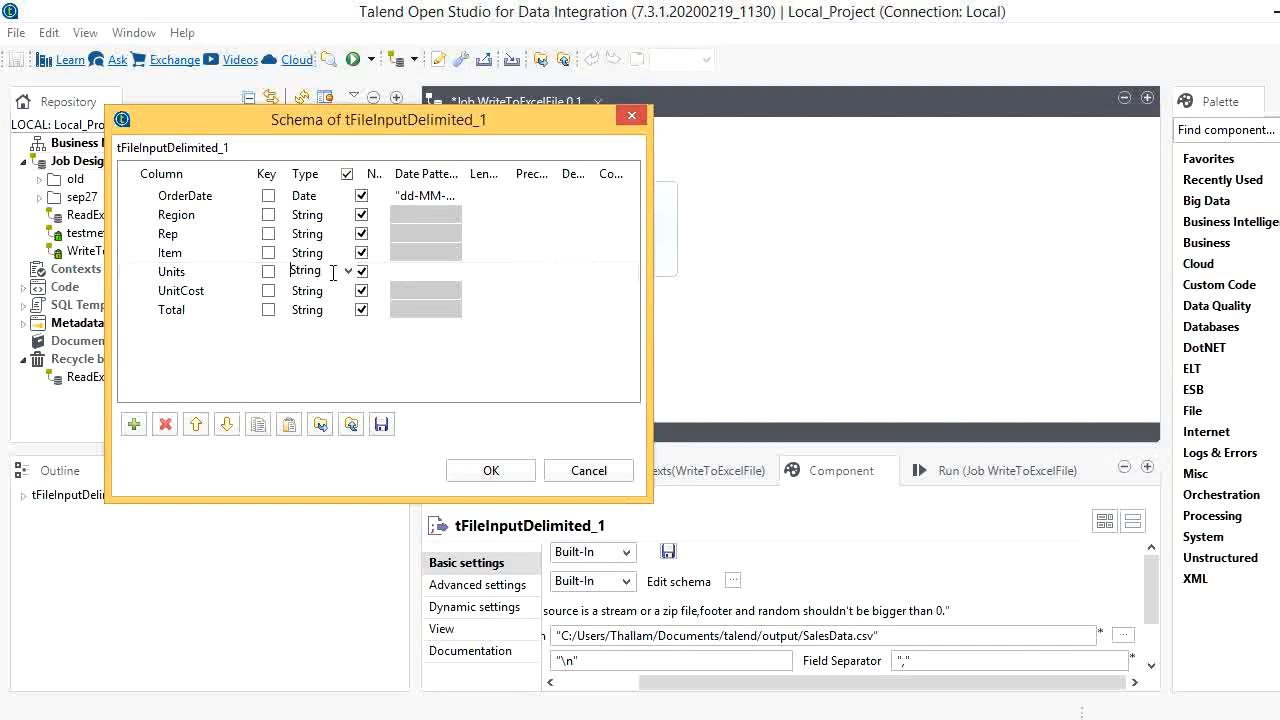
{"action": "left_click", "coordinate": [338, 271]}
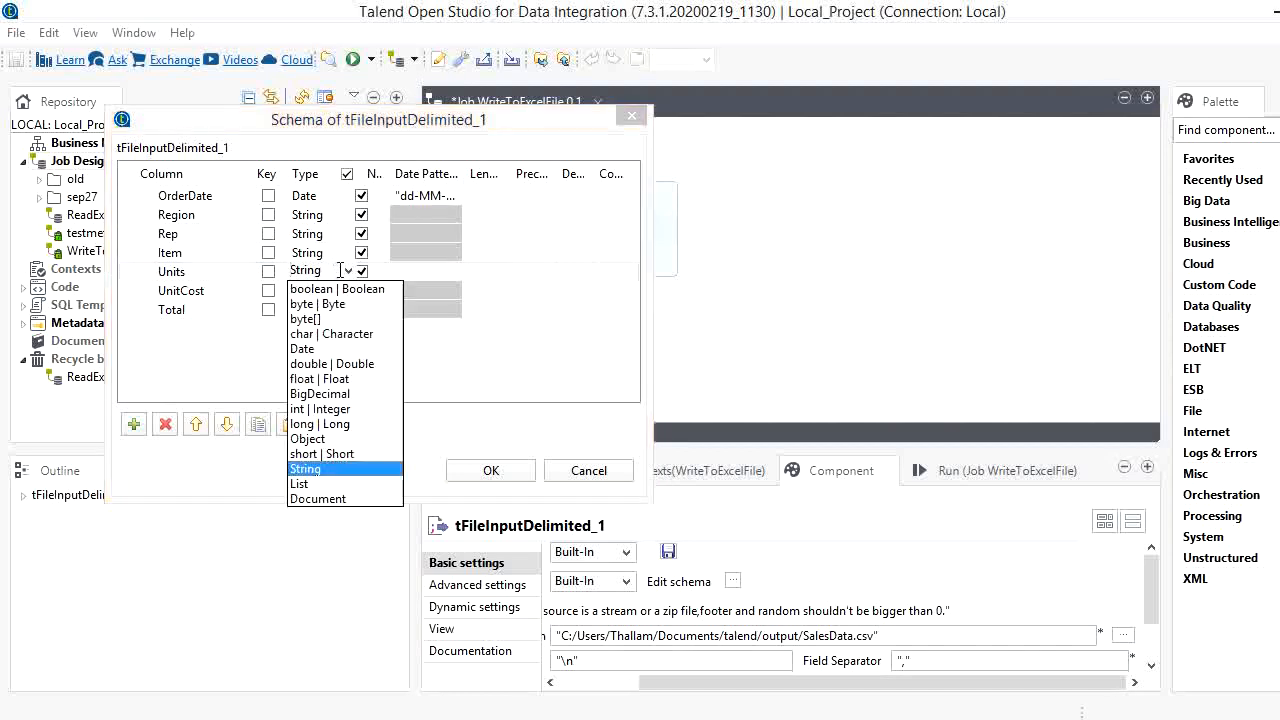
{"action": "left_click", "coordinate": [328, 409]}
Set the UnitCost and Total columns to type double | Double and accept the schema.
{"action": "left_click", "coordinate": [330, 289]}
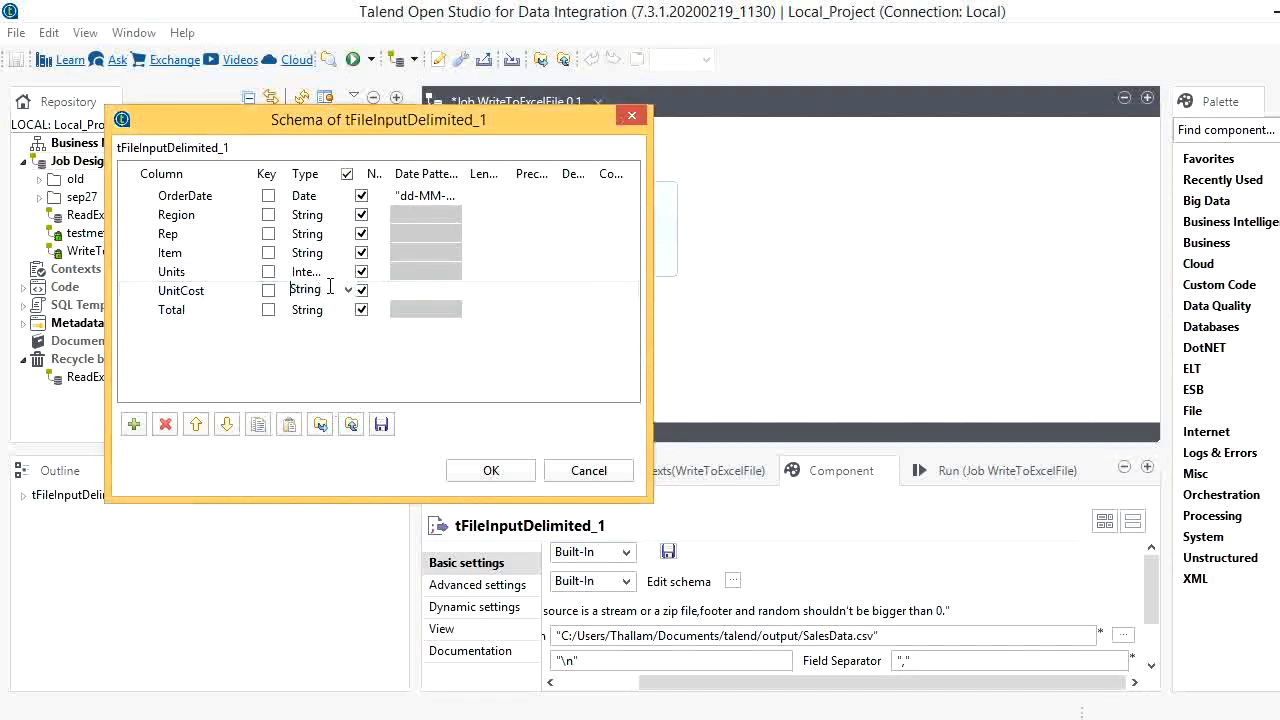
{"action": "left_click", "coordinate": [335, 290]}
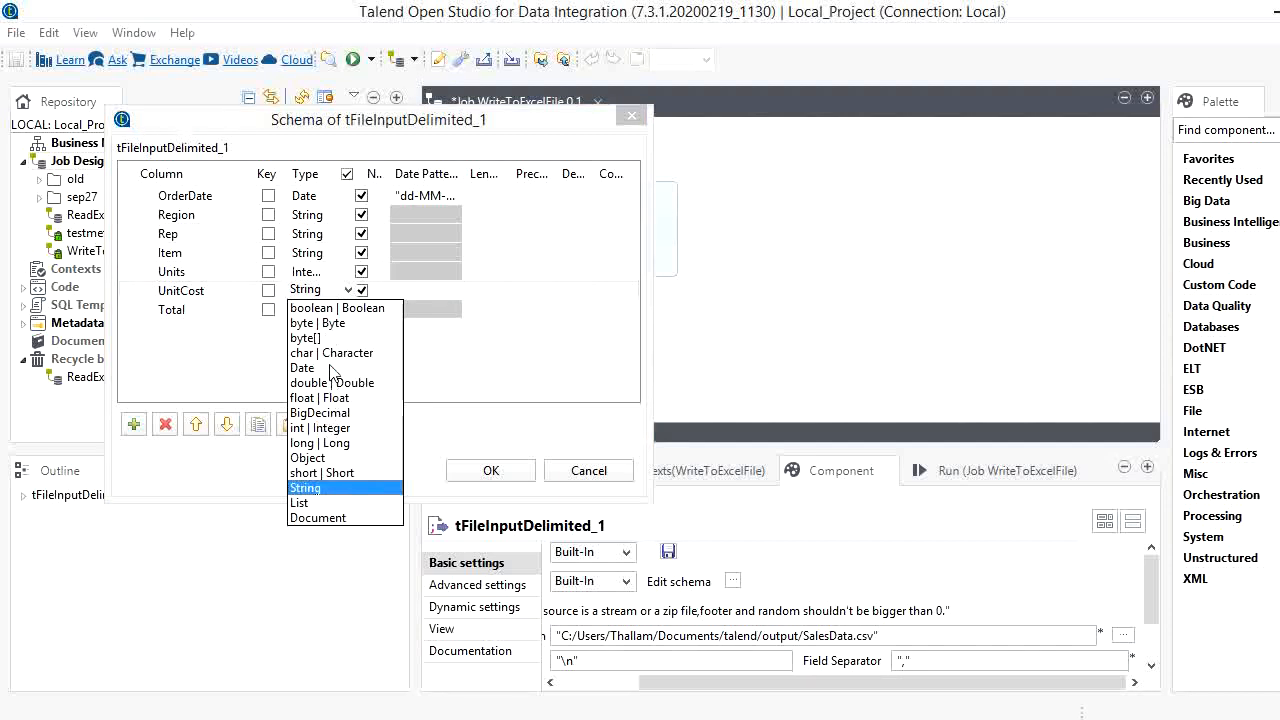
{"action": "left_click", "coordinate": [324, 386]}
{"action": "left_click", "coordinate": [316, 310]}
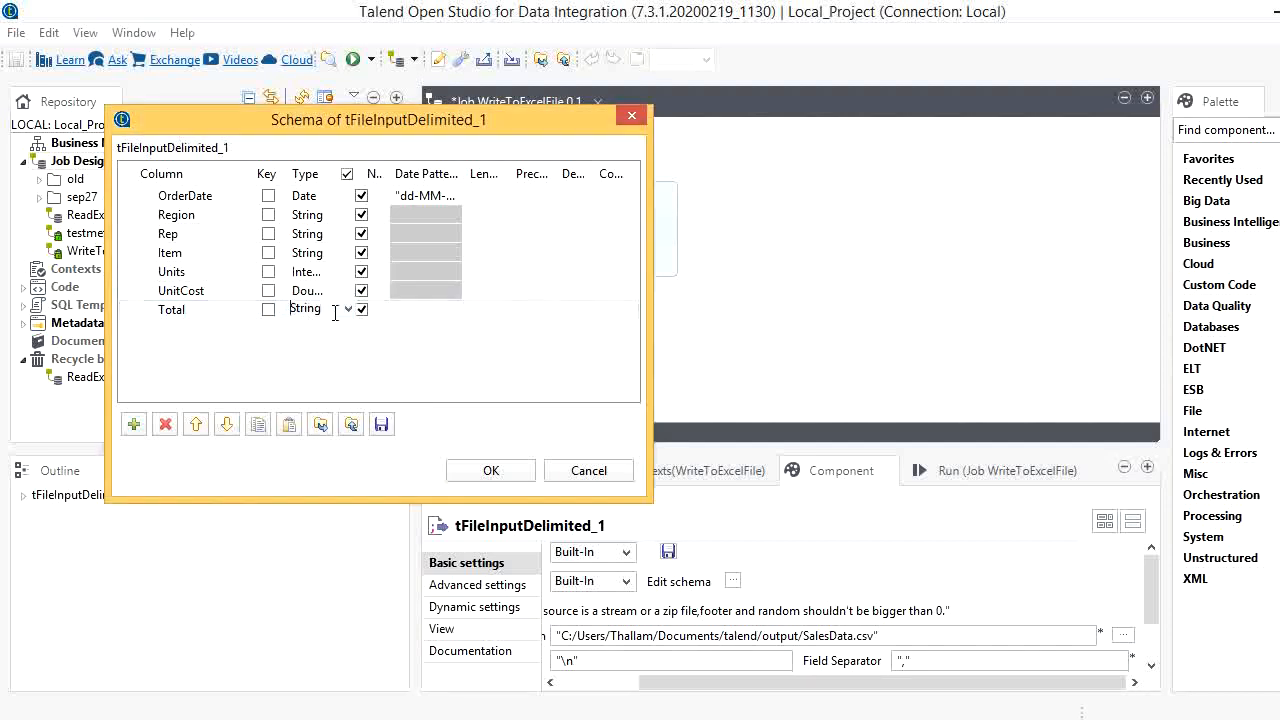
{"action": "left_click", "coordinate": [340, 310]}
{"action": "left_click", "coordinate": [330, 401]}
{"action": "left_click", "coordinate": [491, 470]}
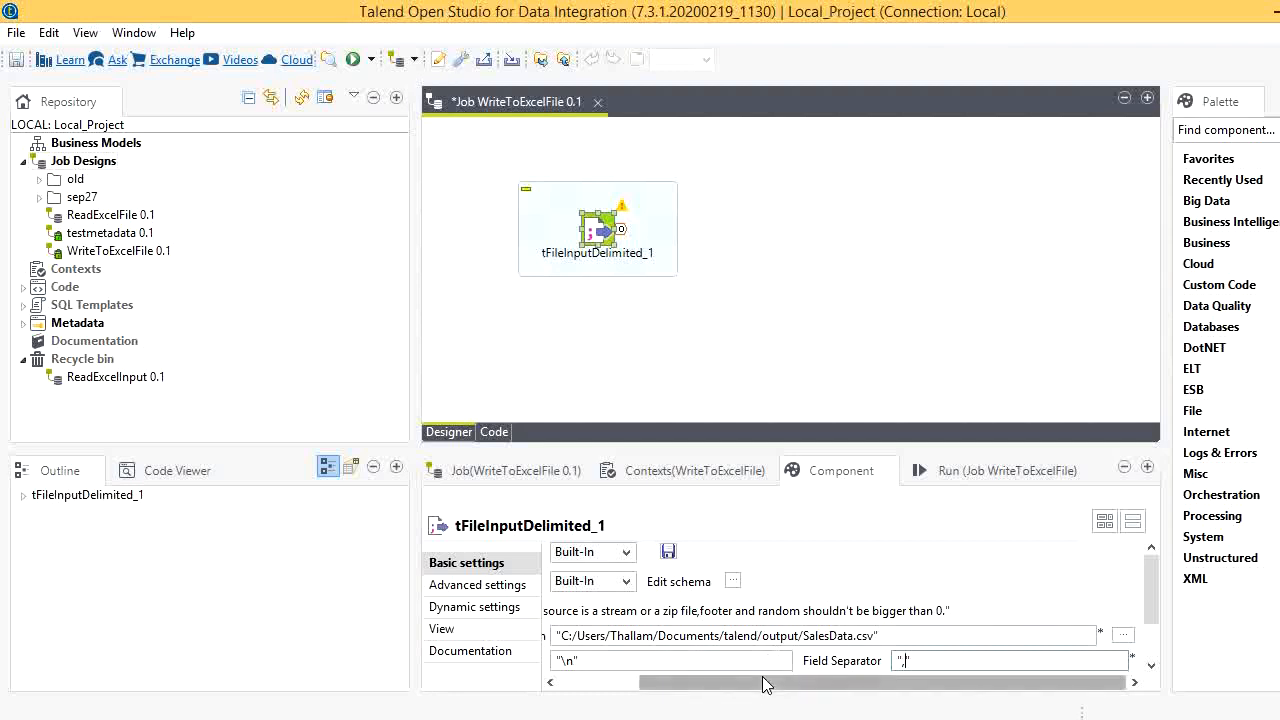
Replace the Header row count in the basic settings of tFileInputDelimited_1.
{"action": "left_click_drag", "start_coordinate": [778, 686], "coordinate": [640, 675]}
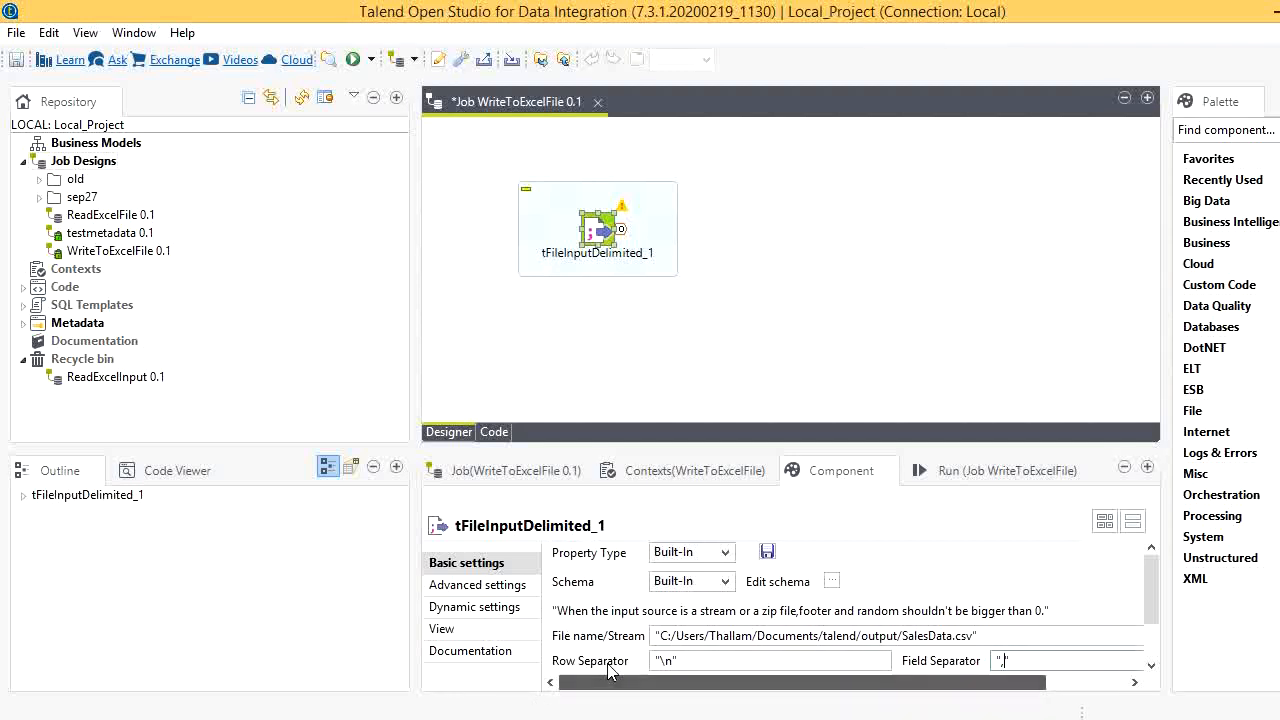
{"action": "scroll", "coordinate": [818, 580], "scroll_direction": "down", "scroll_amount": 1}
{"action": "scroll", "coordinate": [819, 583], "scroll_direction": "down", "scroll_amount": 1}
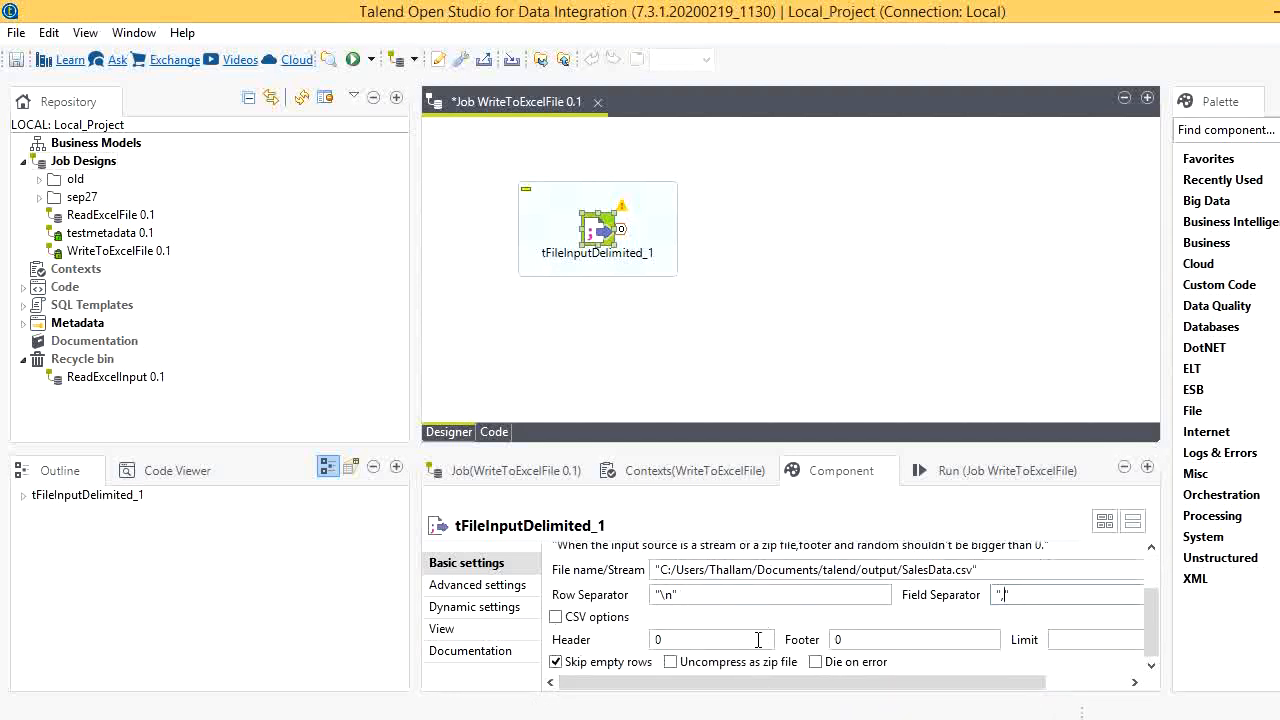
{"action": "left_click", "coordinate": [725, 641]}
{"action": "key", "text": "BackSpace"}
{"action": "double_click", "coordinate": [725, 641]}
Add a tFileOutputExcel component beside the input component and enable writing in excel2007 file format (xlsx).
{"action": "left_click", "coordinate": [975, 225]}
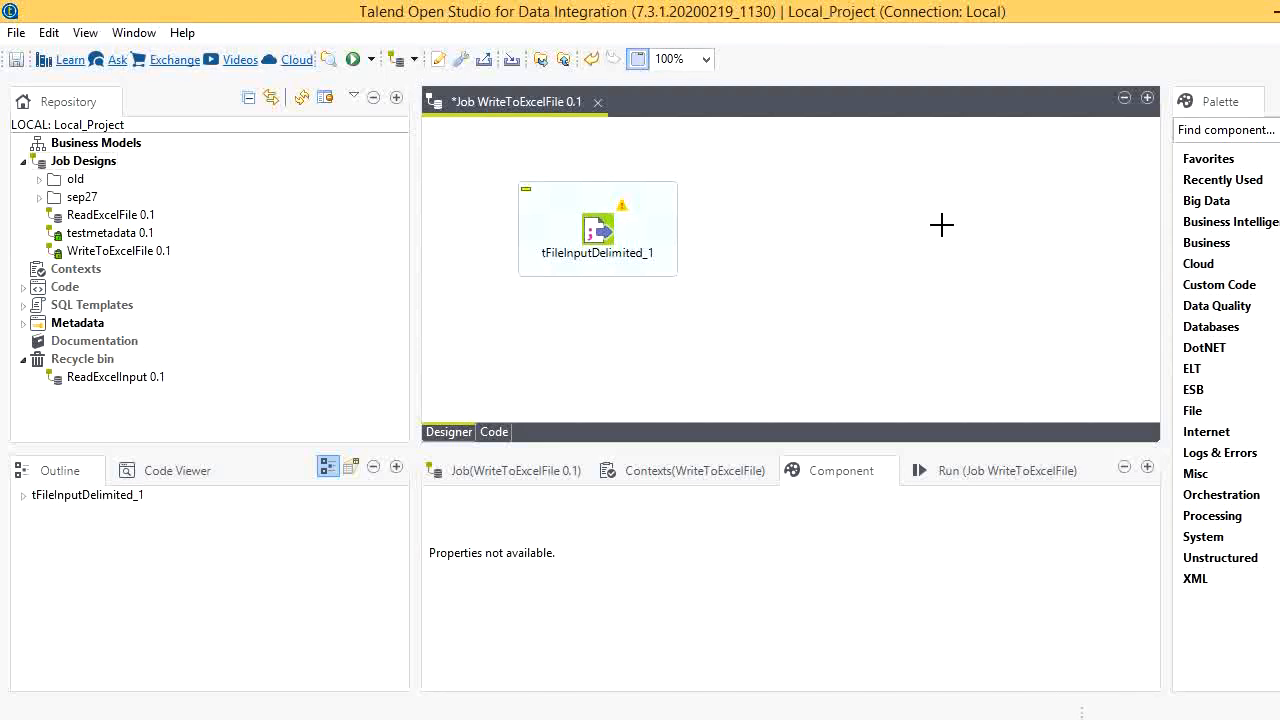
{"action": "type", "text": "t"}
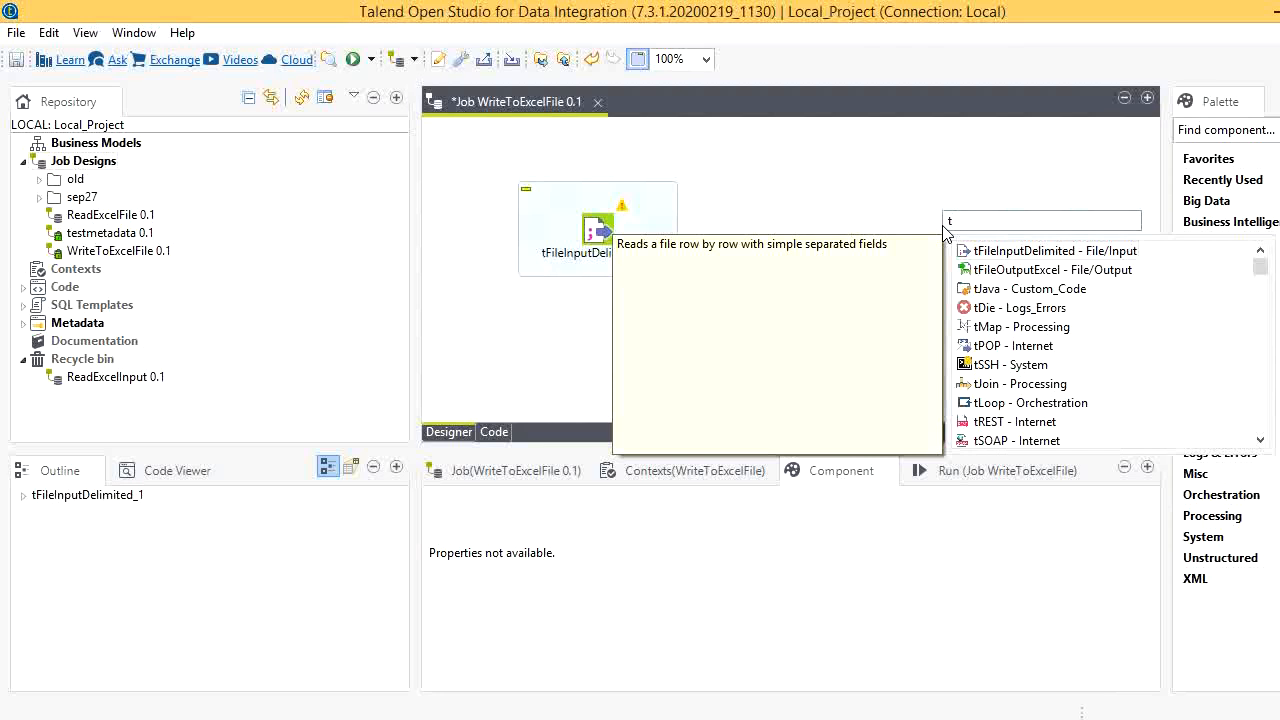
{"action": "double_click", "coordinate": [1049, 277]}
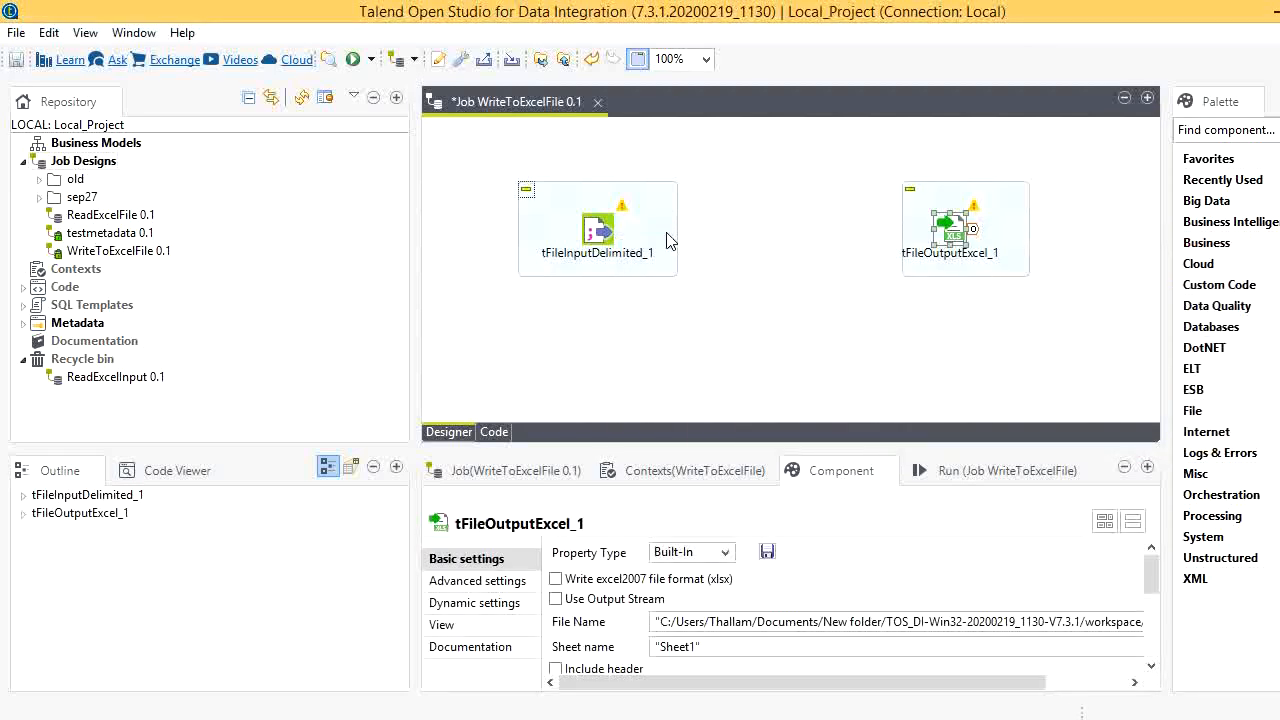
{"action": "left_click", "coordinate": [603, 580]}
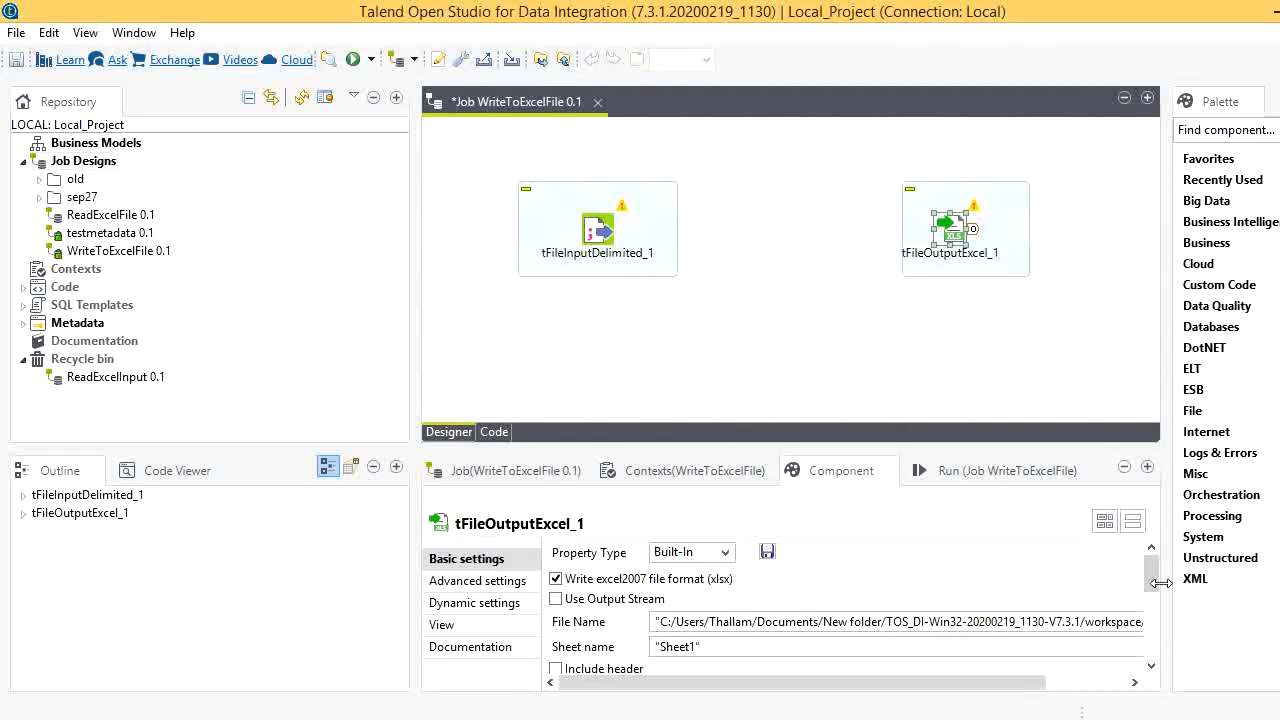
Browse for the Excel output file's location and open the Documents/talend/output folder.
{"action": "left_click_drag", "start_coordinate": [1153, 579], "coordinate": [1163, 594]}
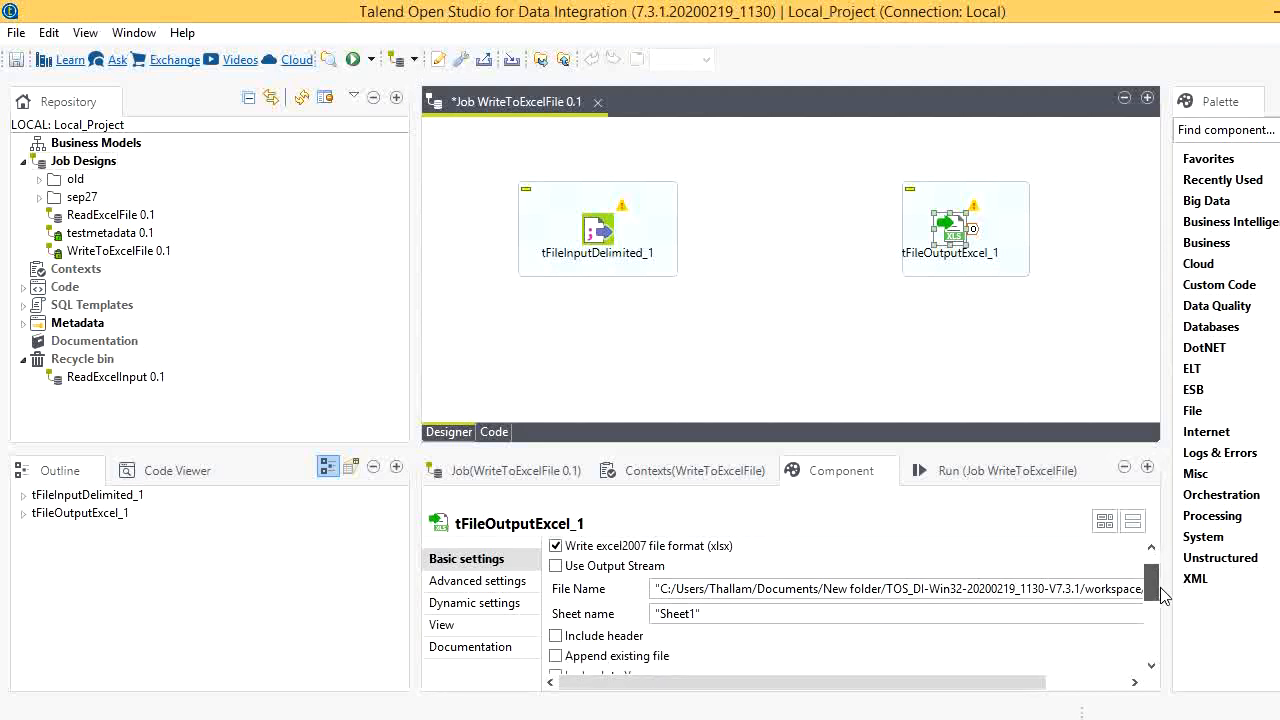
{"action": "left_click_drag", "start_coordinate": [1023, 688], "coordinate": [1125, 682]}
{"action": "left_click", "coordinate": [1123, 588]}
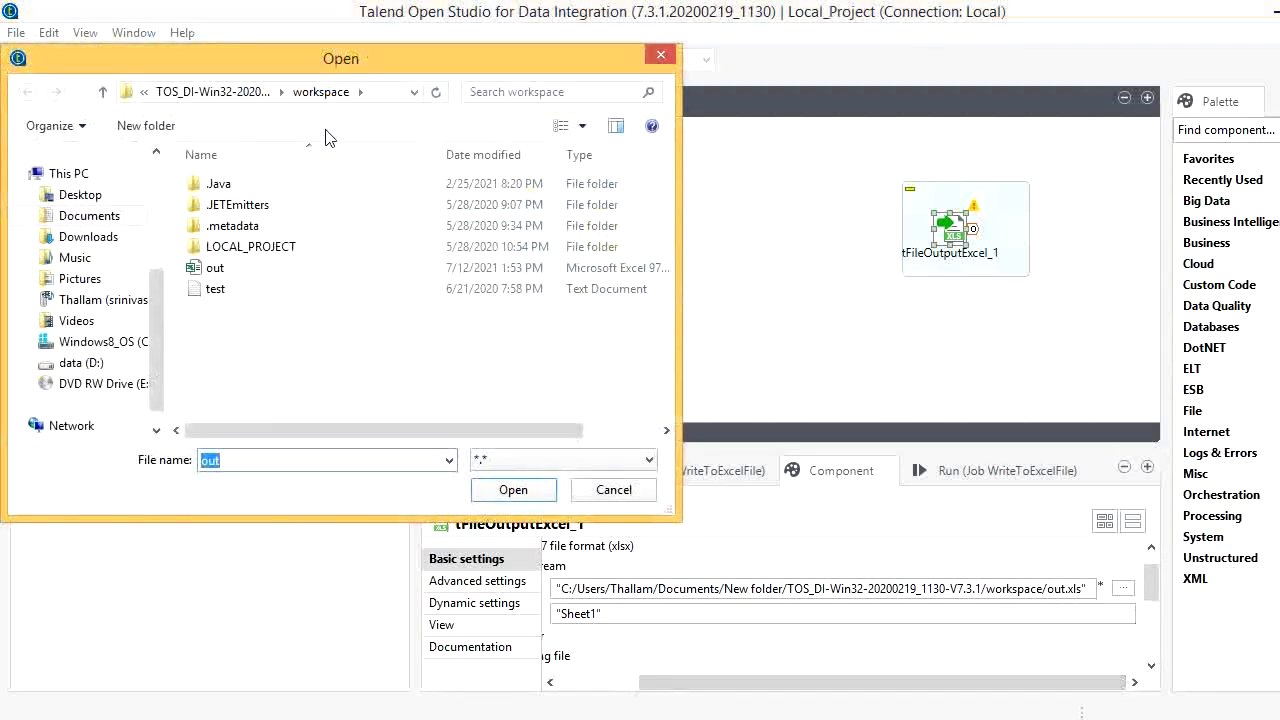
{"action": "left_click", "coordinate": [80, 216]}
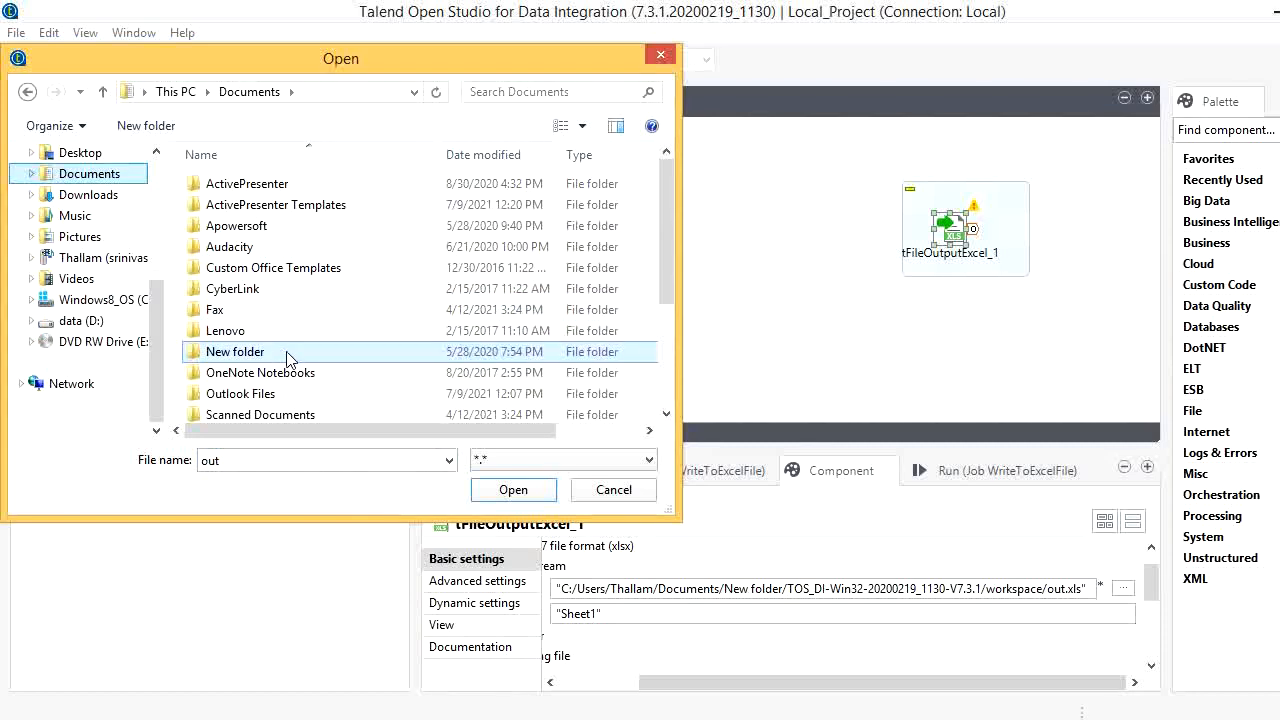
{"action": "left_click", "coordinate": [285, 316]}
{"action": "scroll", "coordinate": [290, 320], "scroll_direction": "down", "scroll_amount": 3}
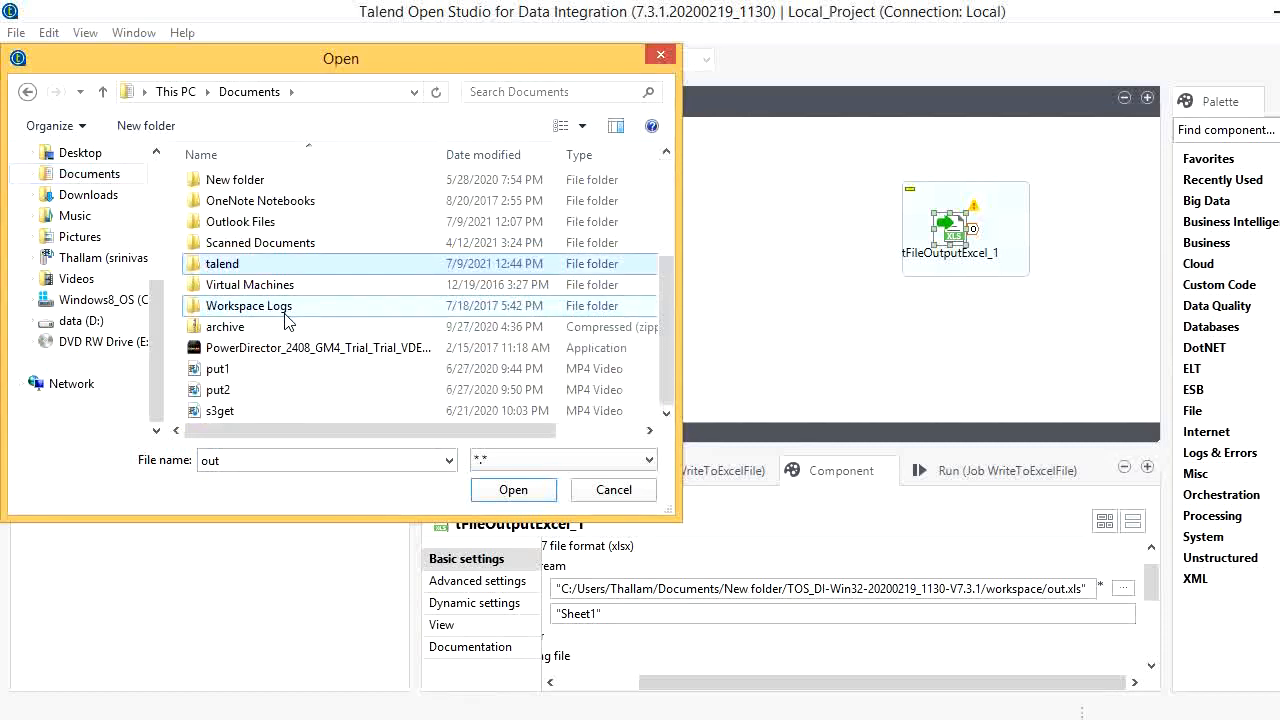
{"action": "double_click", "coordinate": [262, 264]}
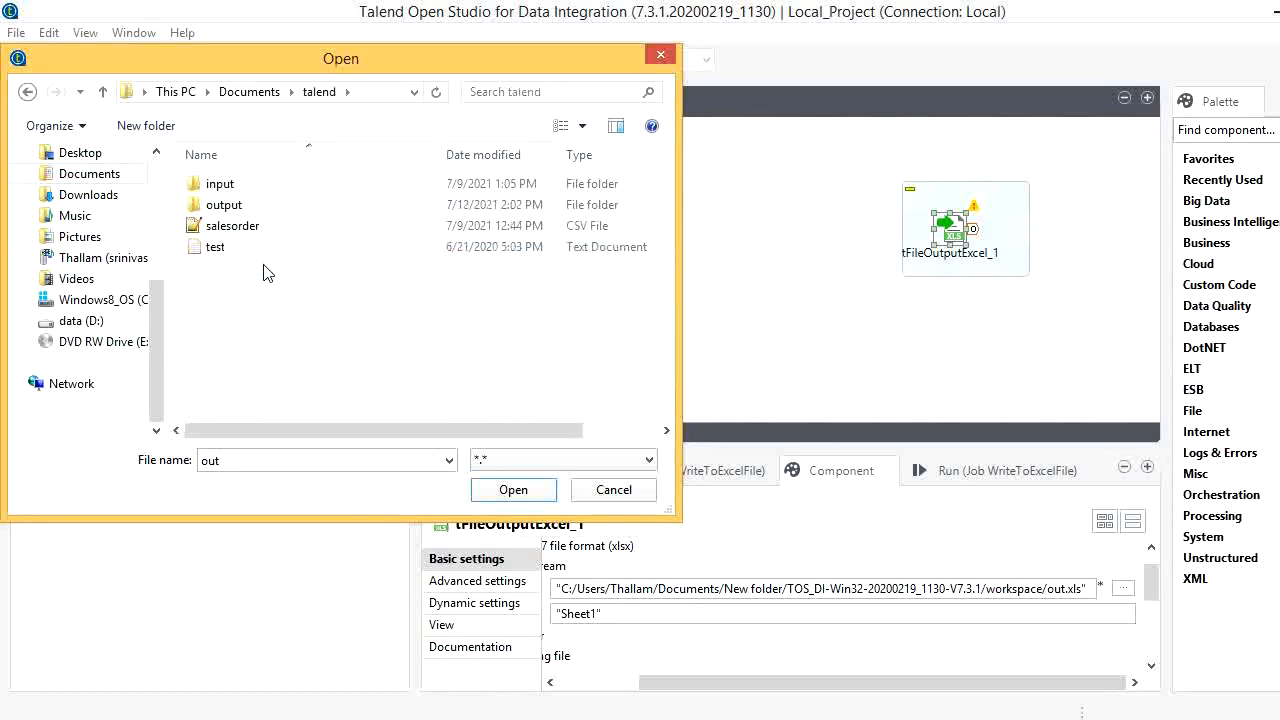
{"action": "double_click", "coordinate": [318, 206]}
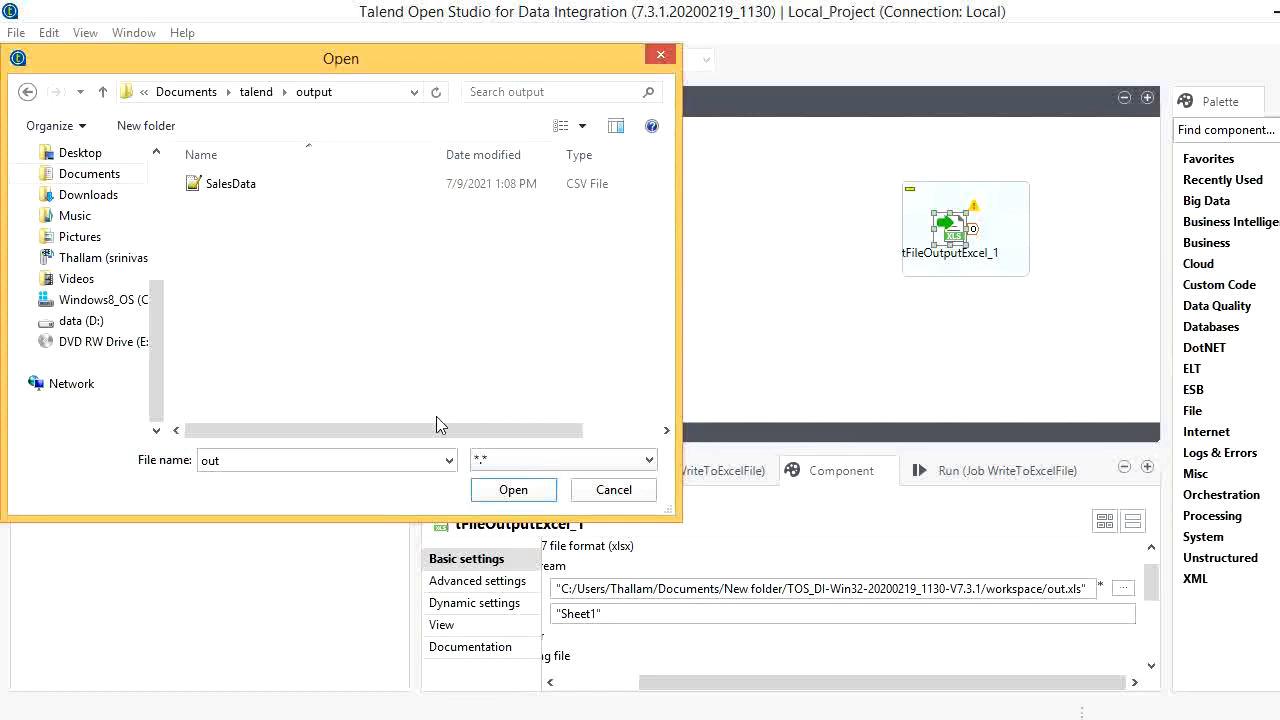
Name the output file salesDataOutput, accept it, and add the .xls extension to its path.
{"action": "double_click", "coordinate": [347, 460]}
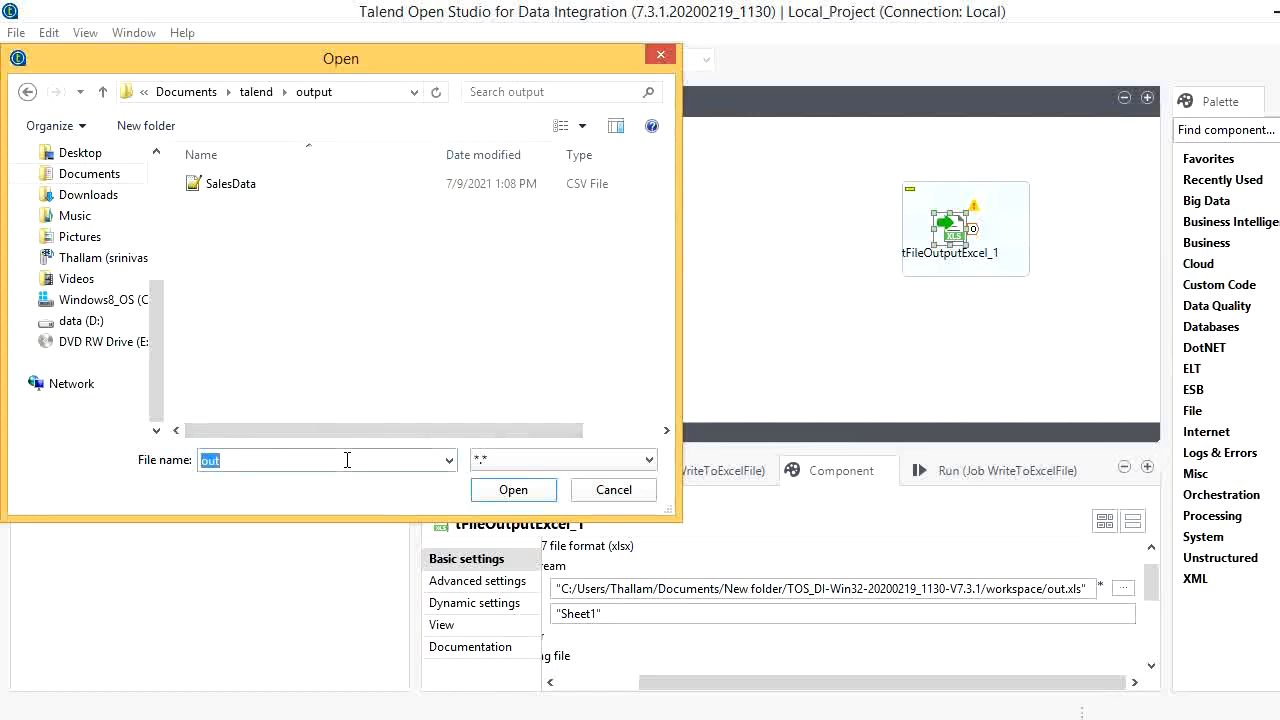
{"action": "type", "text": "salesDat"}
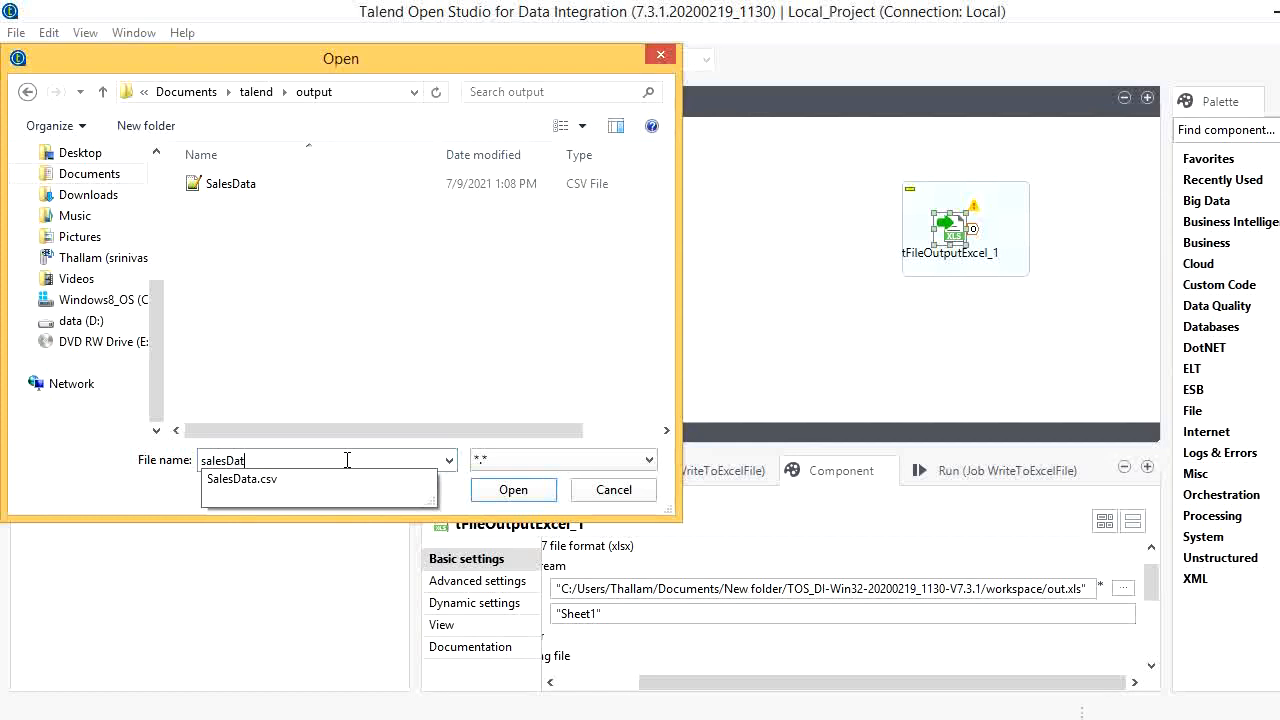
{"action": "type", "text": "aOutput"}
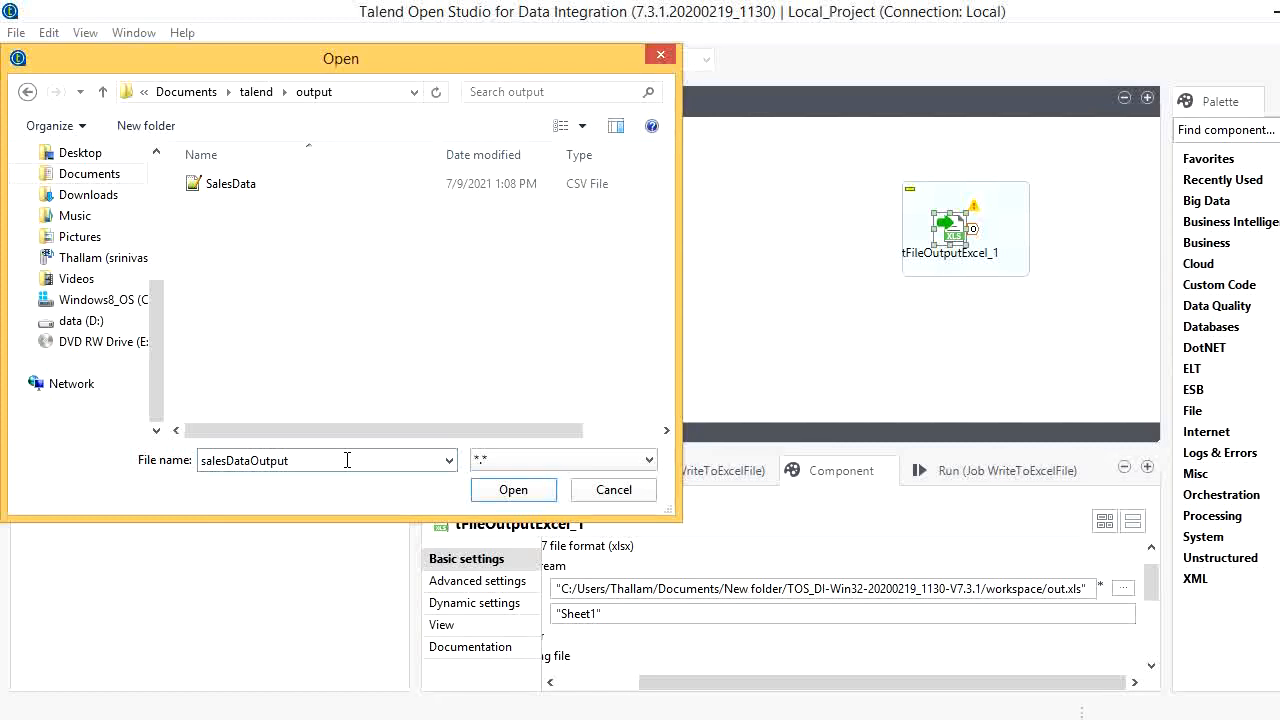
{"action": "left_click", "coordinate": [537, 496]}
{"action": "left_click", "coordinate": [891, 588]}
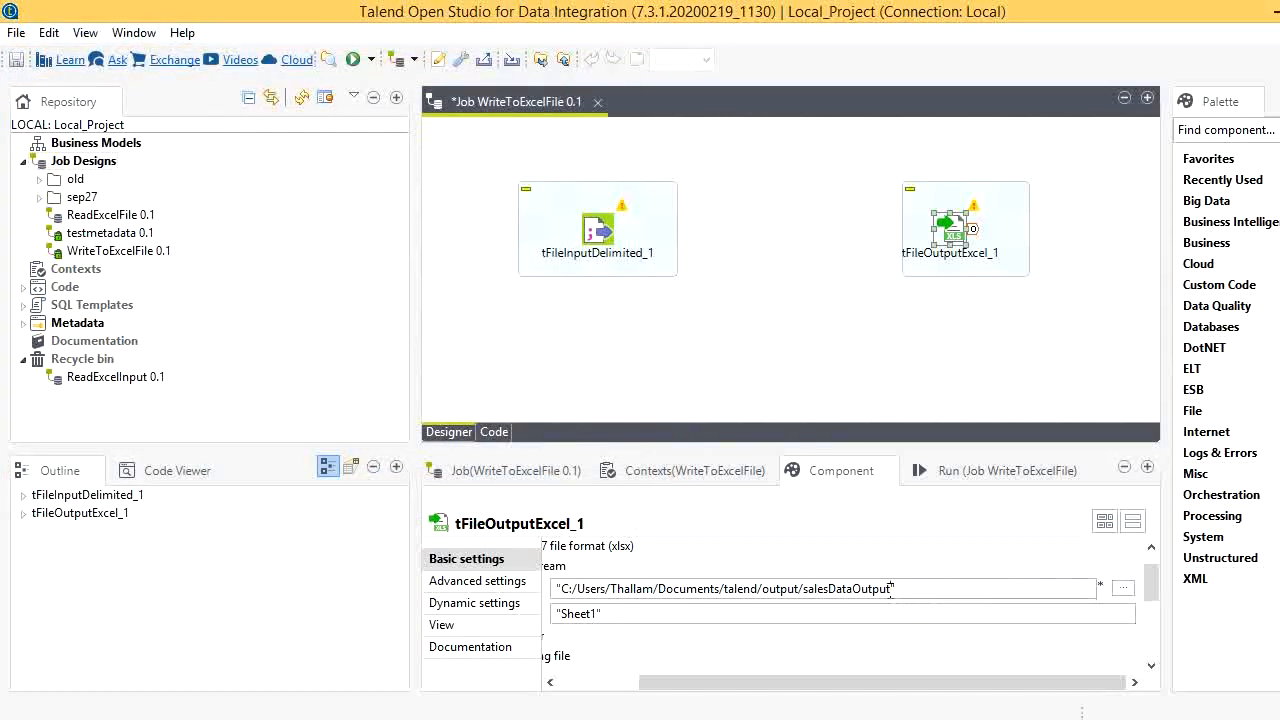
{"action": "type", "text": ".xls"}
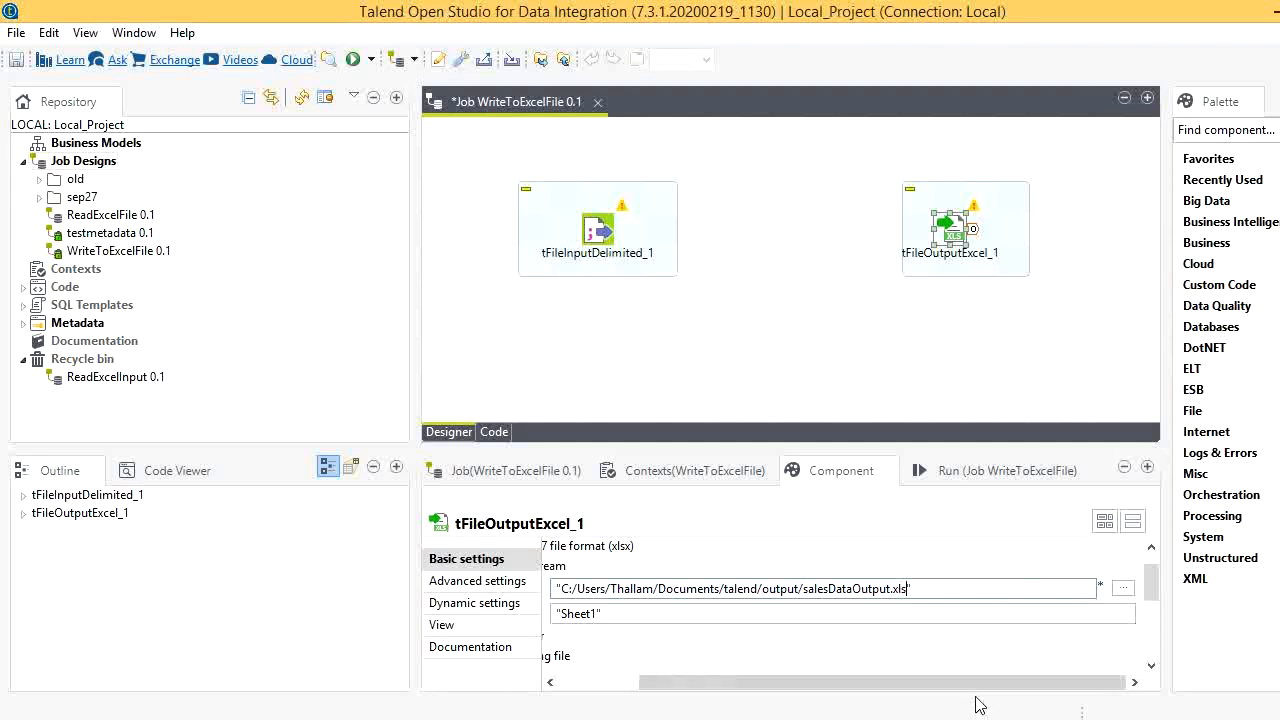
Set the Excel output's sheet name to SalesInfo and enable Include header.
{"action": "left_click_drag", "start_coordinate": [990, 684], "coordinate": [843, 690]}
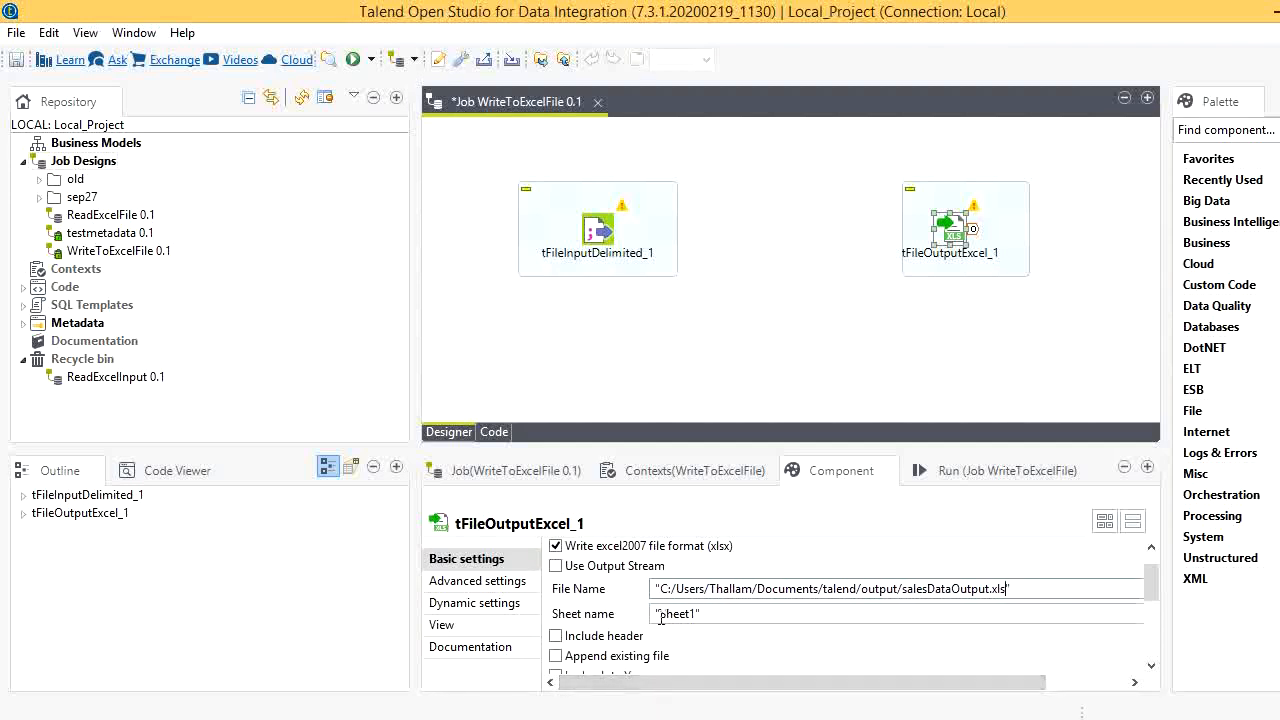
{"action": "left_click_drag", "start_coordinate": [661, 613], "coordinate": [698, 613]}
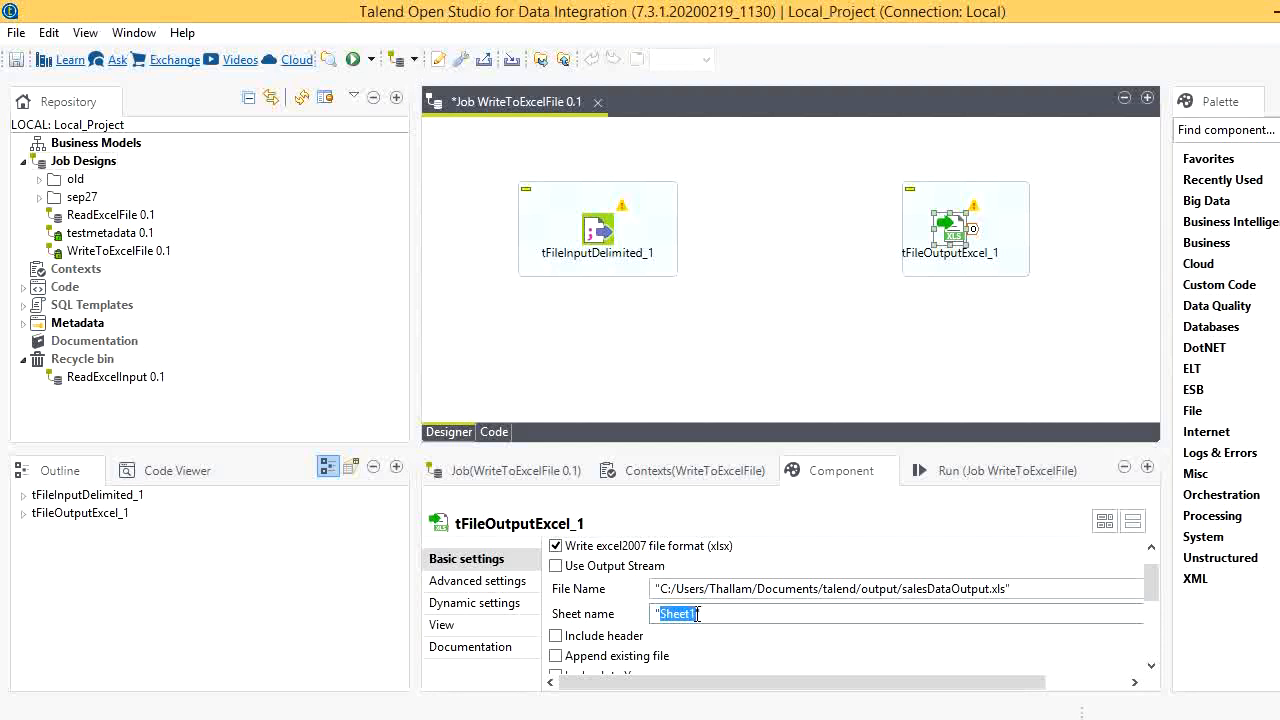
{"action": "type", "text": "S"}
{"action": "left_click", "coordinate": [624, 640]}
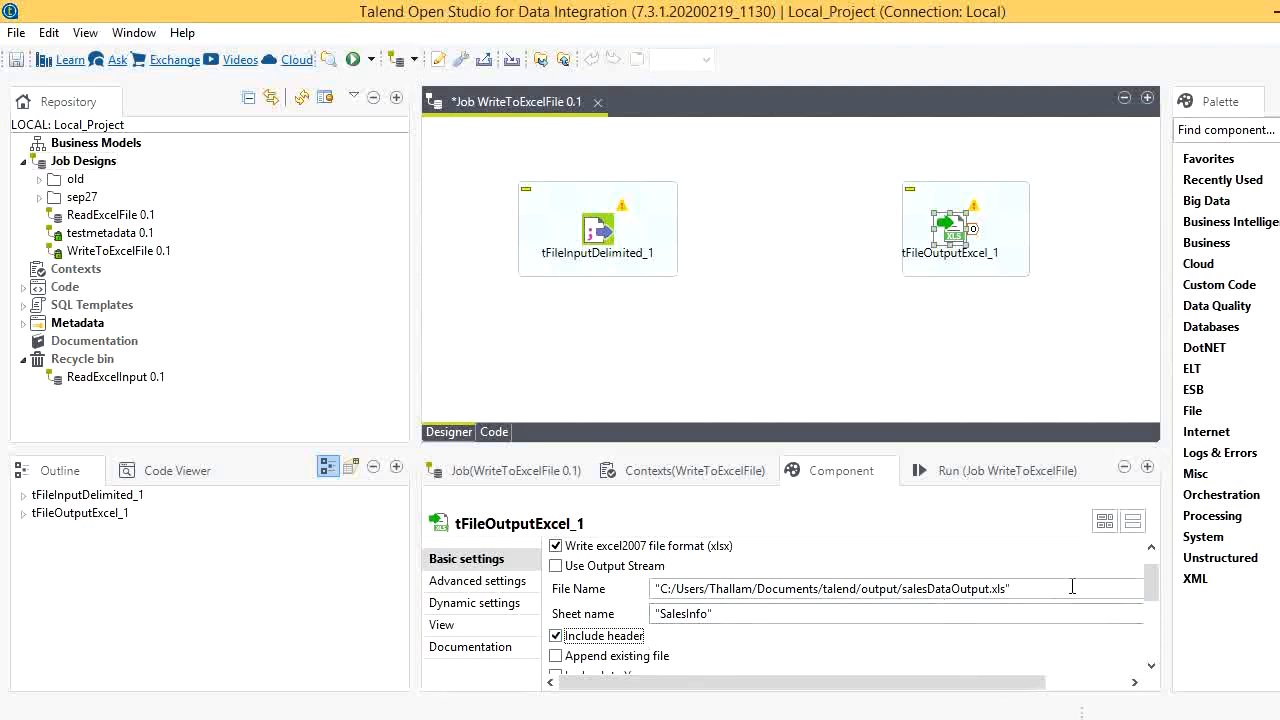
{"action": "scroll", "coordinate": [1157, 591], "scroll_direction": "down", "scroll_amount": 3}
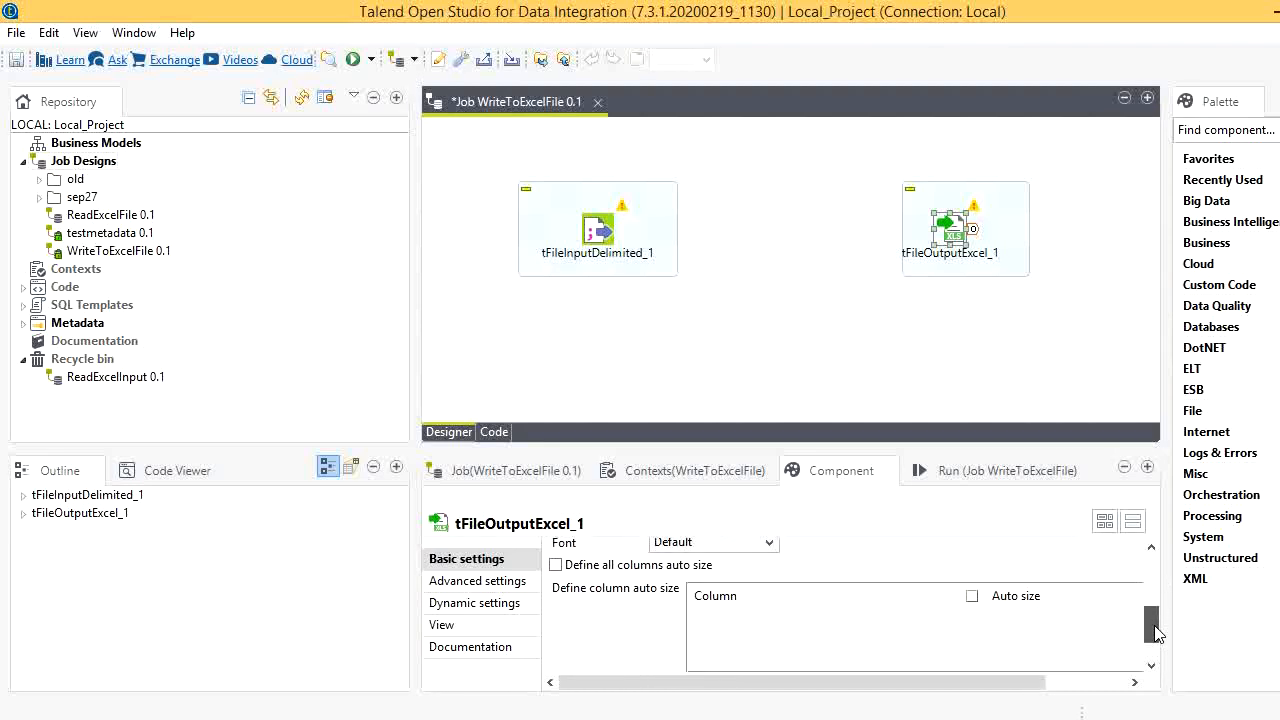
{"action": "scroll", "coordinate": [1157, 563], "scroll_direction": "up", "scroll_amount": 5}
{"action": "scroll", "coordinate": [1157, 563], "scroll_direction": "down", "scroll_amount": 1}
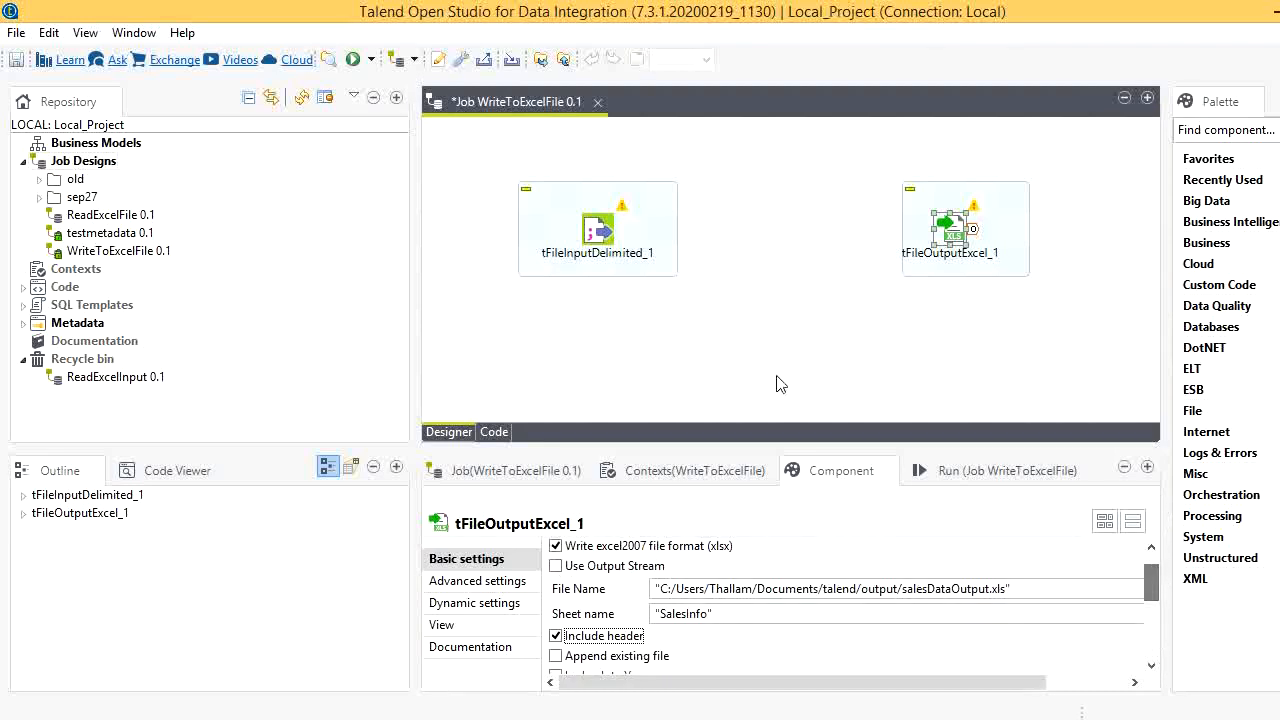
Connect tFileInputDelimited_1 to tFileOutputExcel_1 with a Main row.
{"action": "left_click", "coordinate": [610, 238]}
{"action": "right_click", "coordinate": [610, 238]}
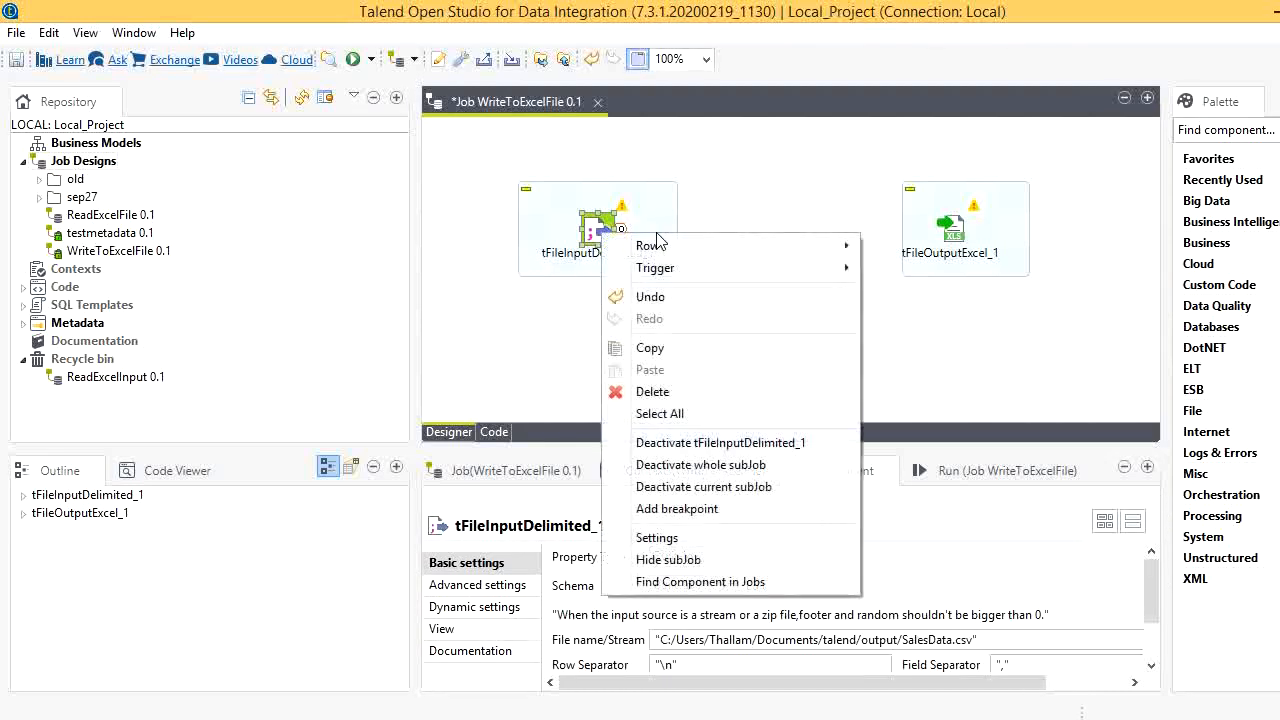
{"action": "mouse_move", "coordinate": [830, 252]}
{"action": "left_click", "coordinate": [903, 246]}
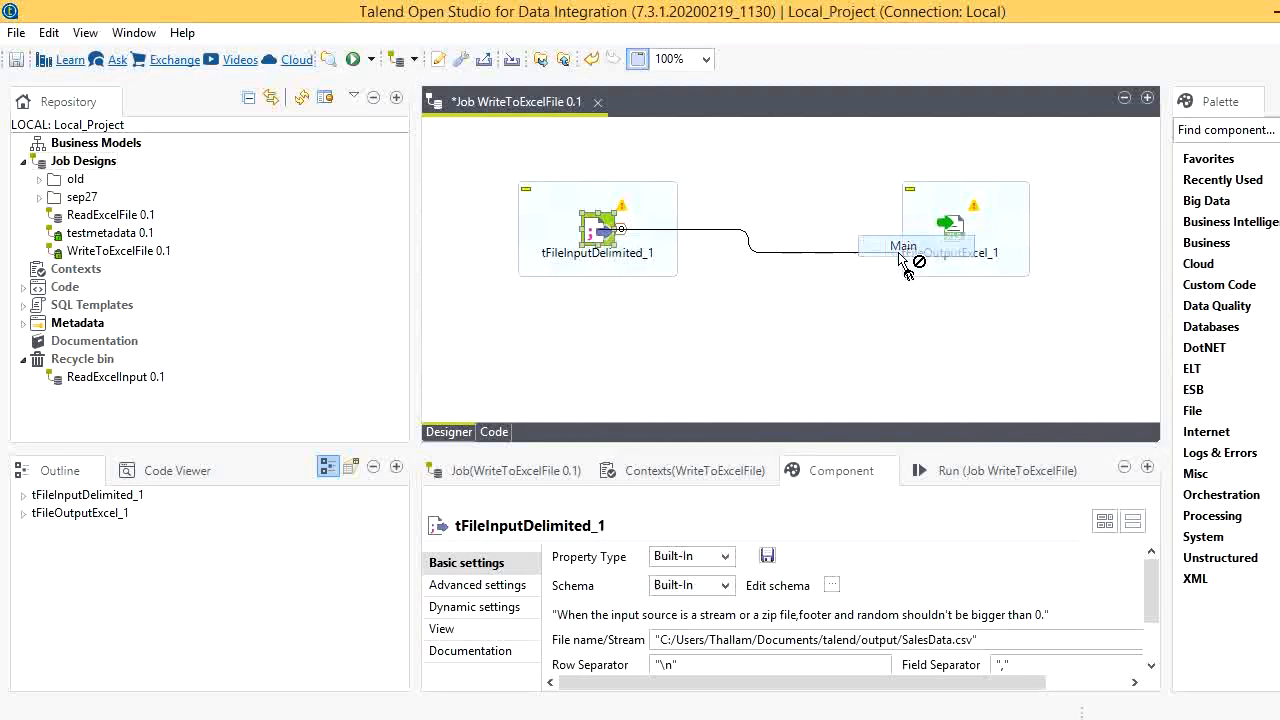
{"action": "left_click", "coordinate": [953, 230]}
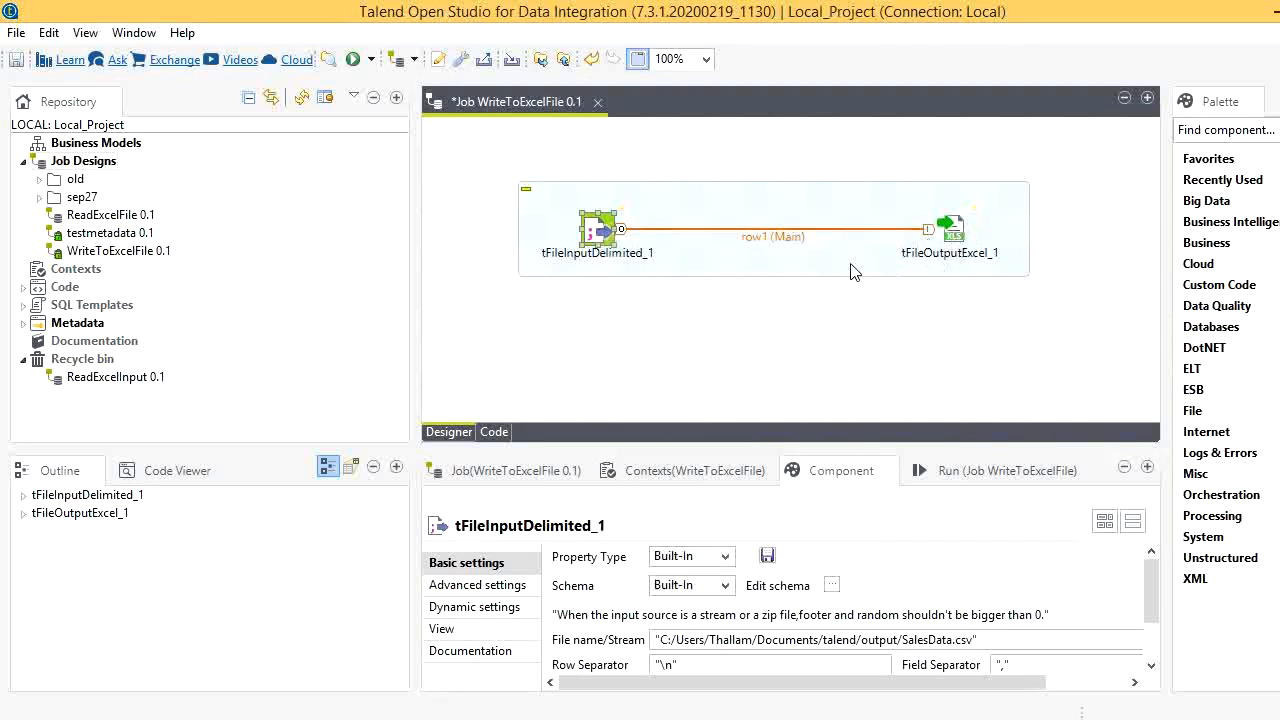
Review the schema of tFileInputDelimited_1, and compare it with the output schema of tFileOutputExcel_1 without changing either.
{"action": "left_click", "coordinate": [832, 585]}
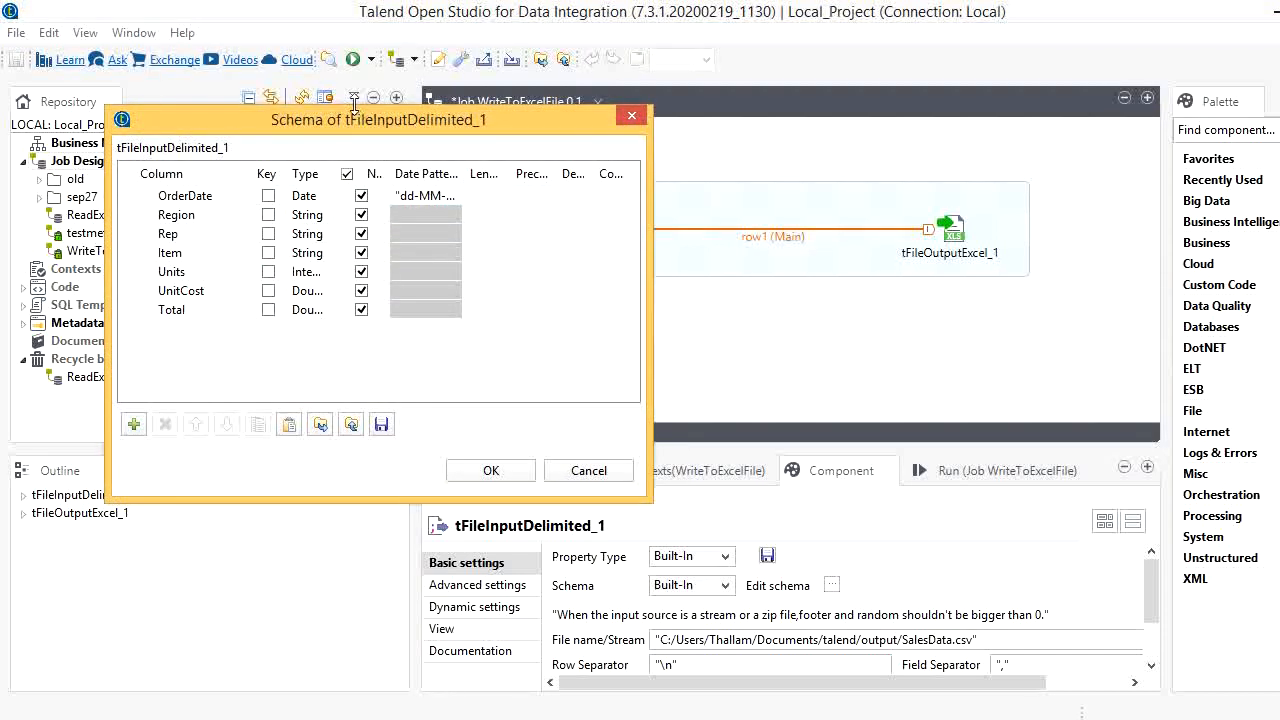
{"action": "left_click_drag", "start_coordinate": [367, 129], "coordinate": [763, 298]}
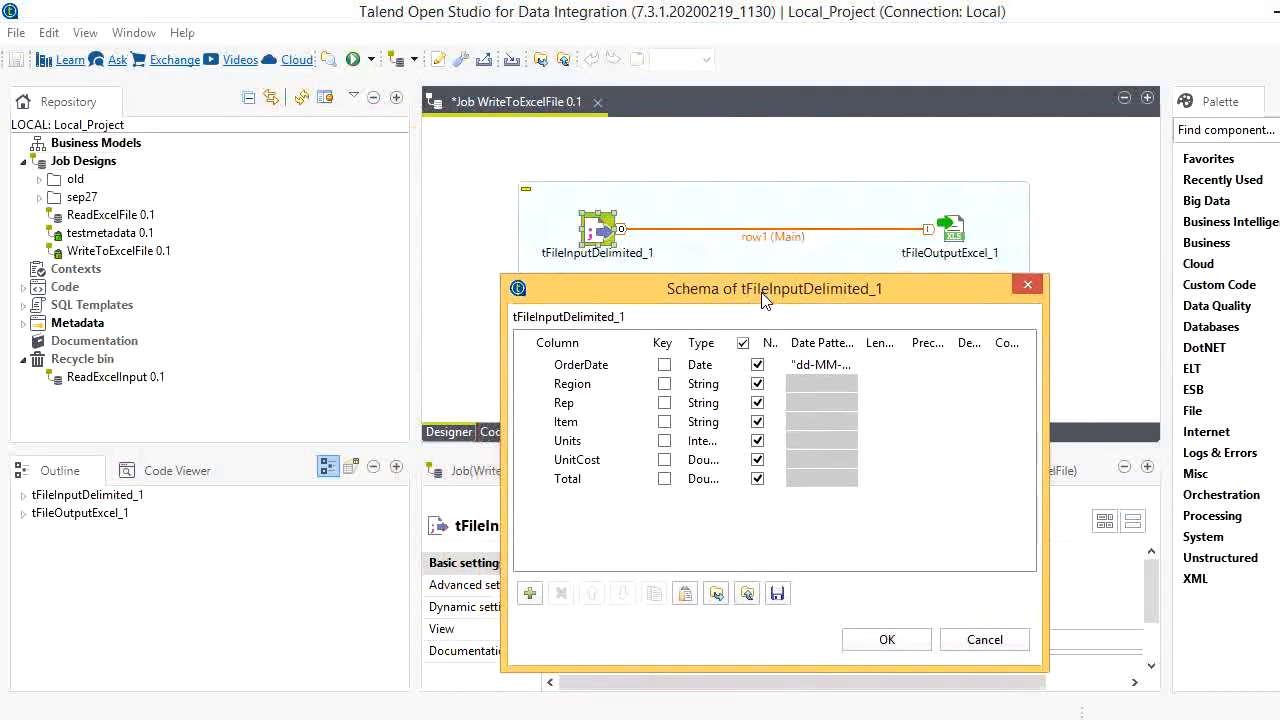
{"action": "left_click", "coordinate": [1005, 642]}
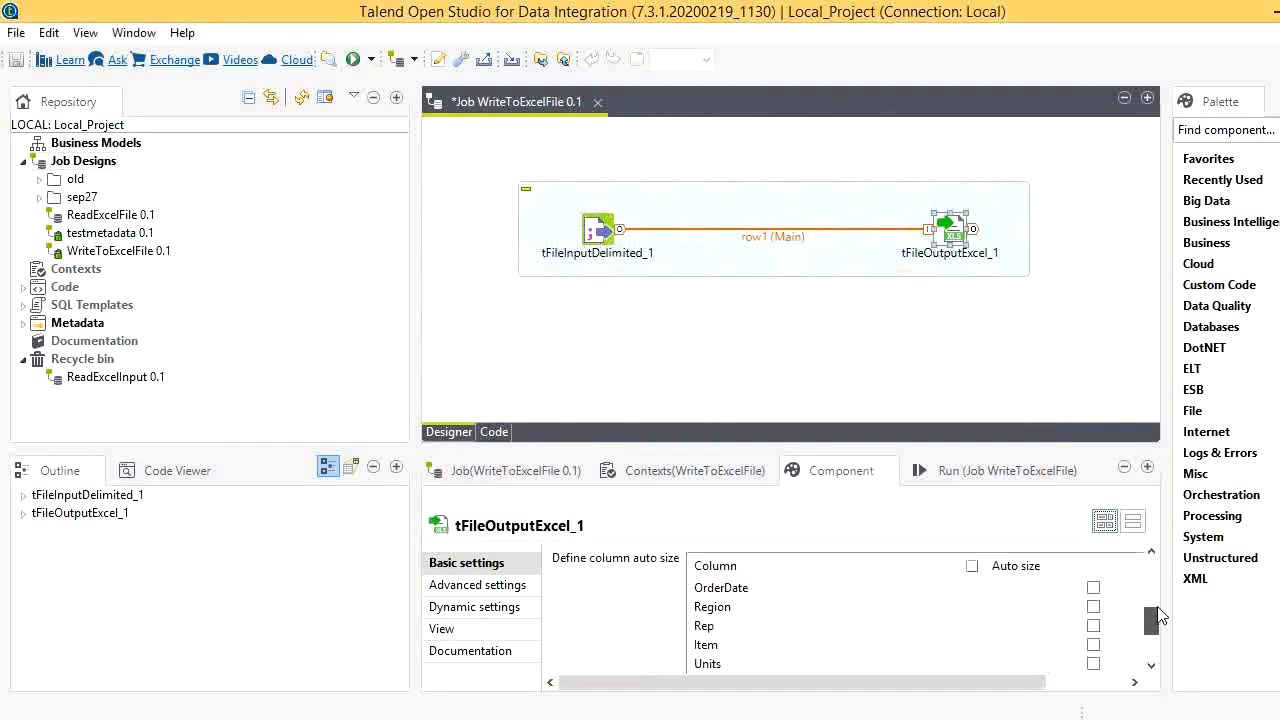
{"action": "scroll", "coordinate": [1152, 645], "scroll_direction": "down", "scroll_amount": 5}
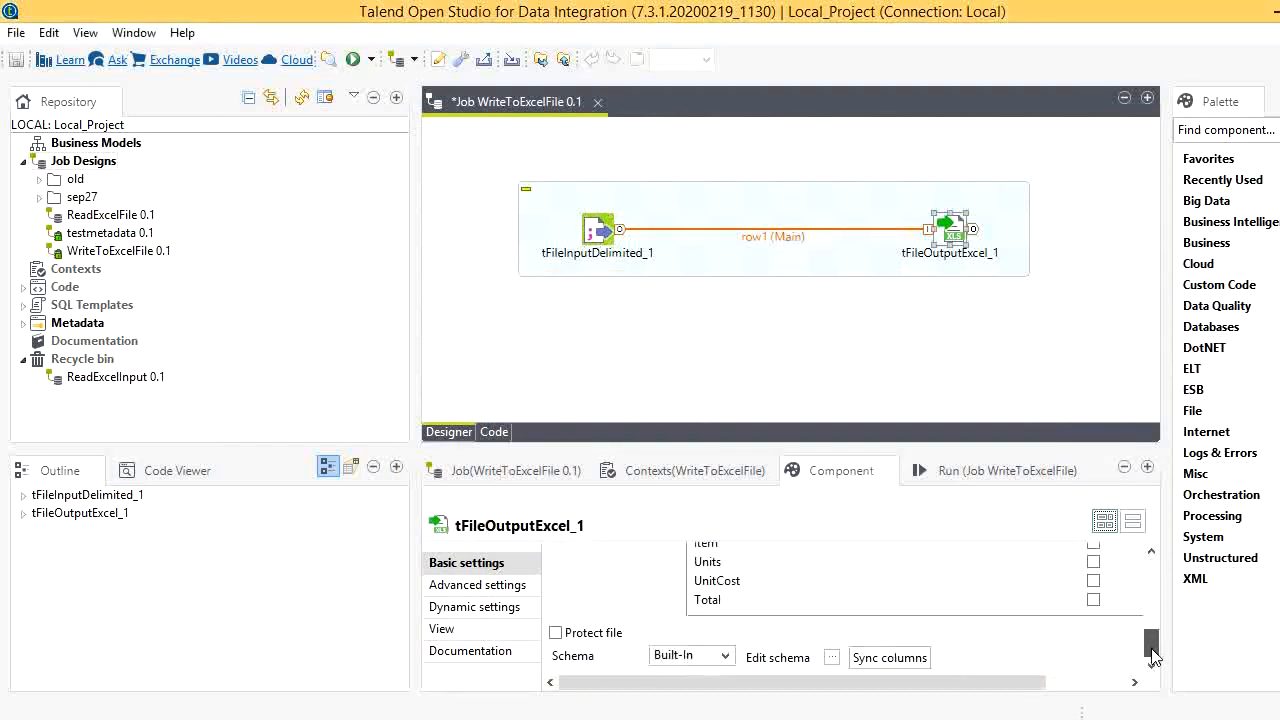
{"action": "left_click", "coordinate": [832, 657]}
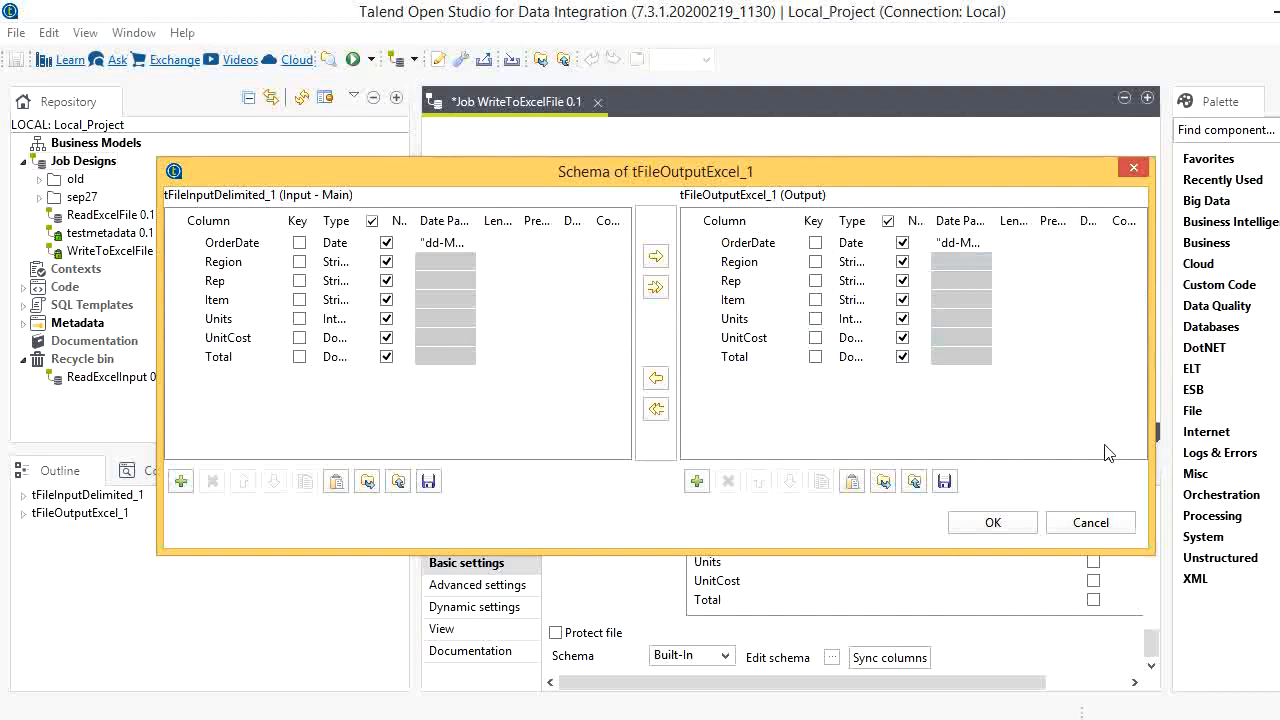
{"action": "left_click", "coordinate": [1126, 525]}
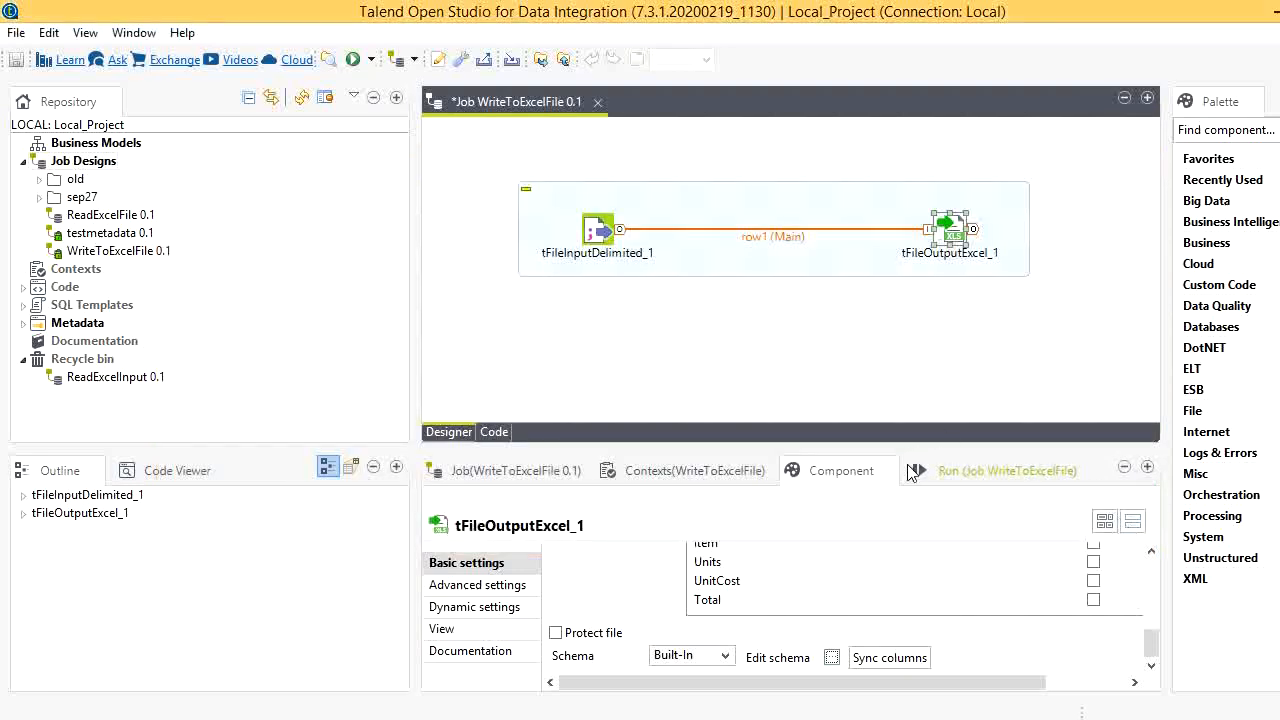
Run the WriteToExcelFile job and open the generated salesDataOutput file from the output folder in Excel.
{"action": "left_click", "coordinate": [958, 470]}
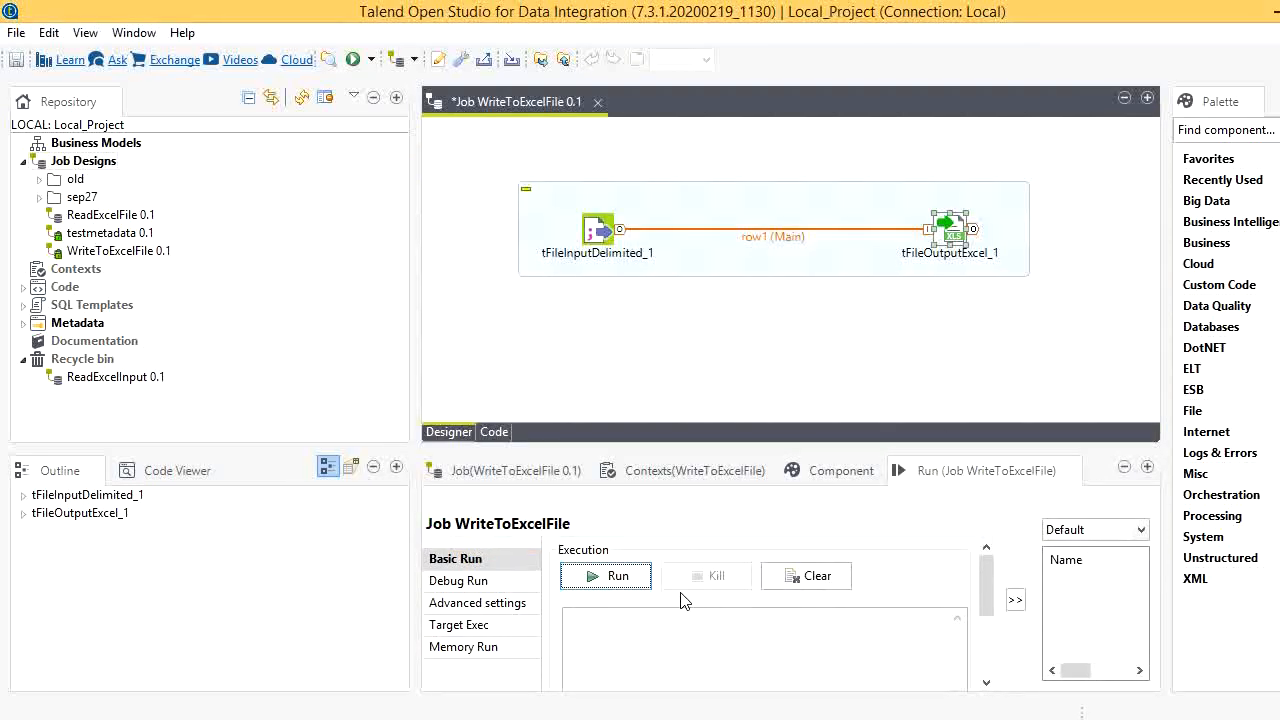
{"action": "left_click", "coordinate": [614, 587]}
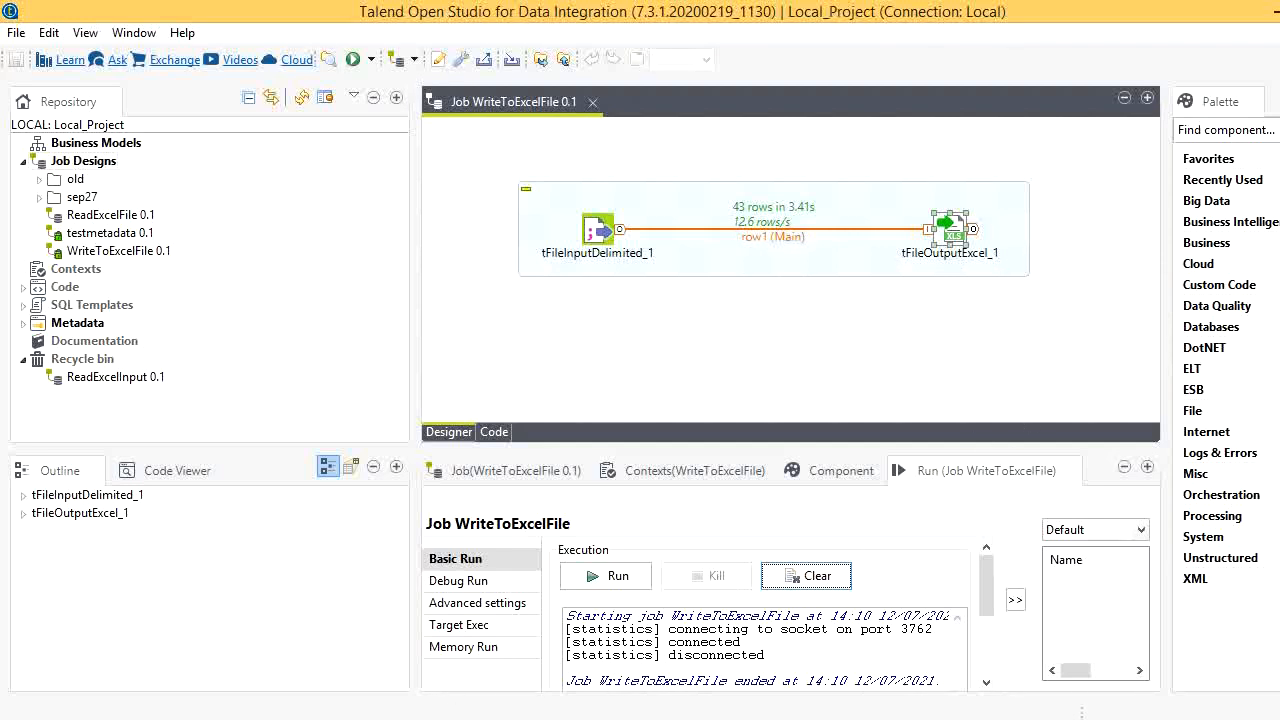
{"action": "left_click", "coordinate": [410, 718]}
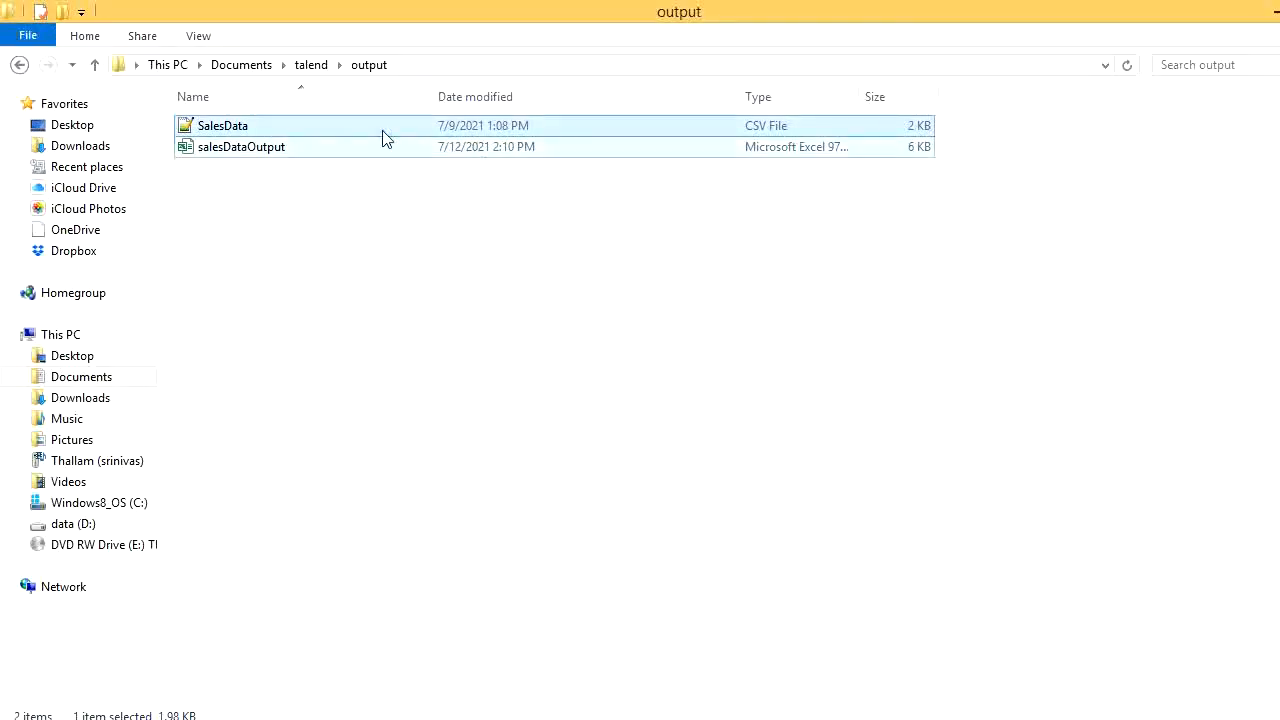
{"action": "double_click", "coordinate": [512, 148]}
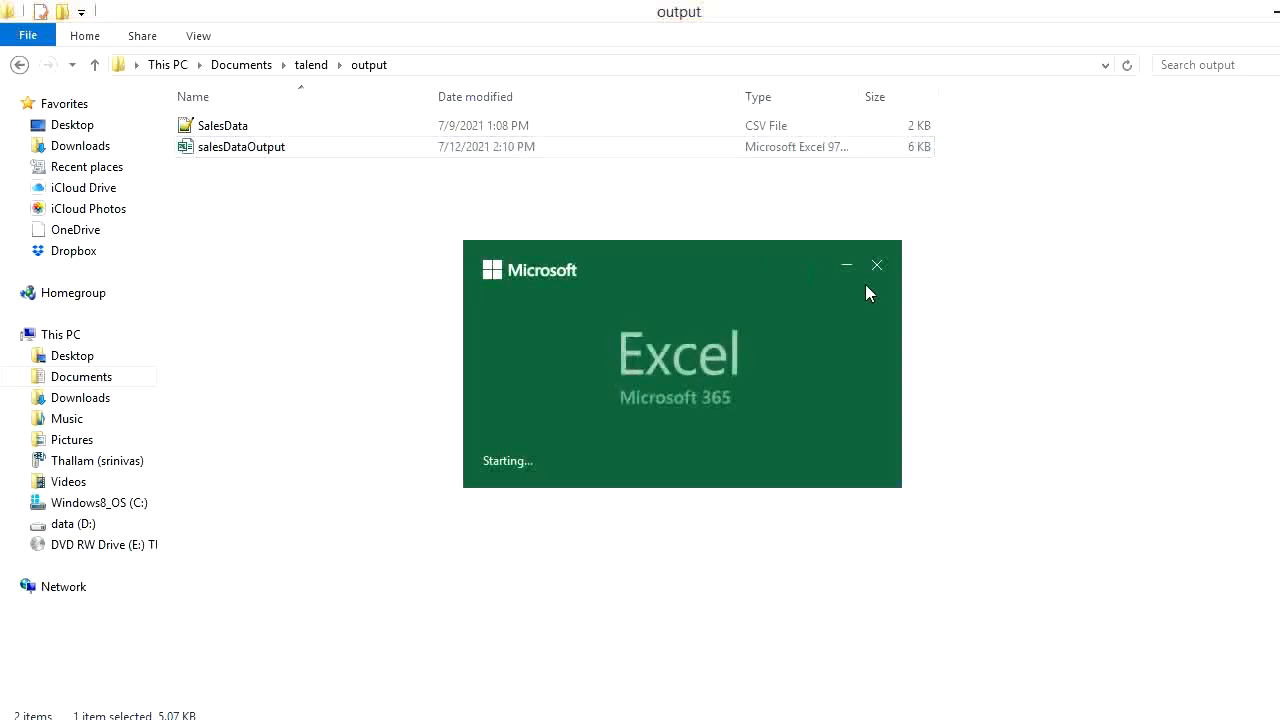
{"action": "left_click", "coordinate": [606, 429]}
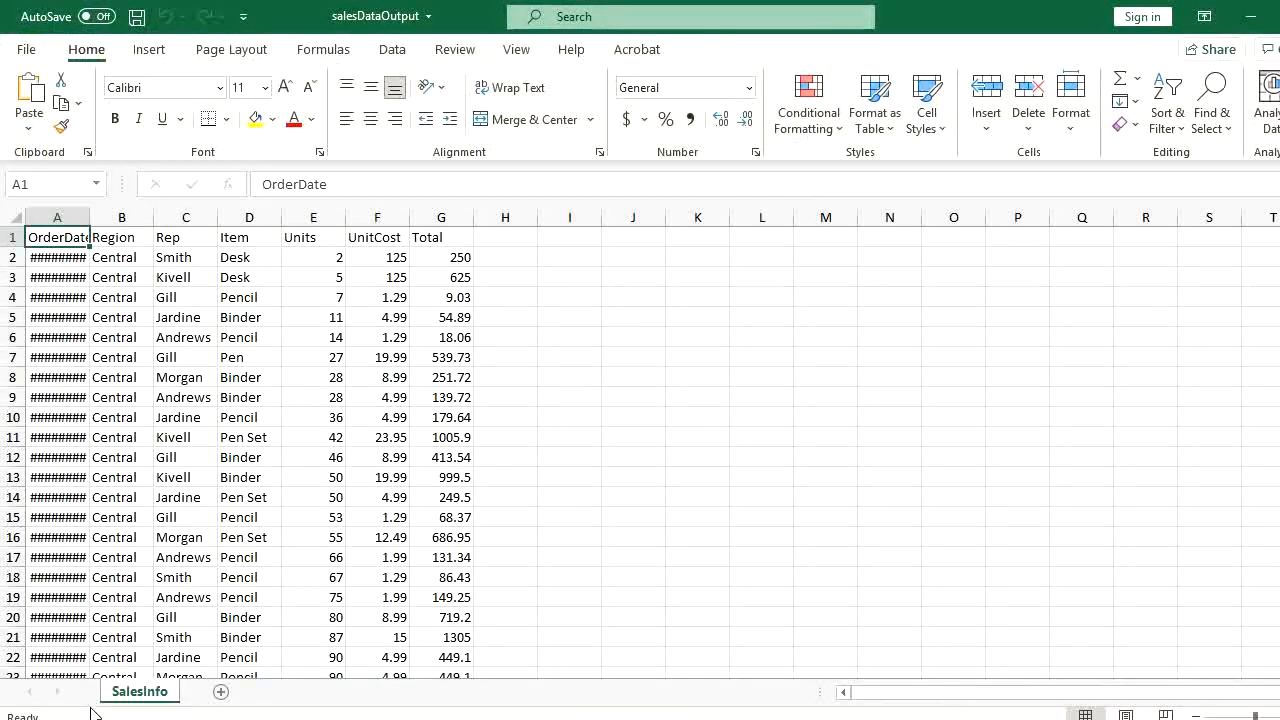
Widen the OrderDate column on the SalesInfo sheet so its dates fit, and look through all the exported rows.
{"action": "double_click", "coordinate": [150, 694]}
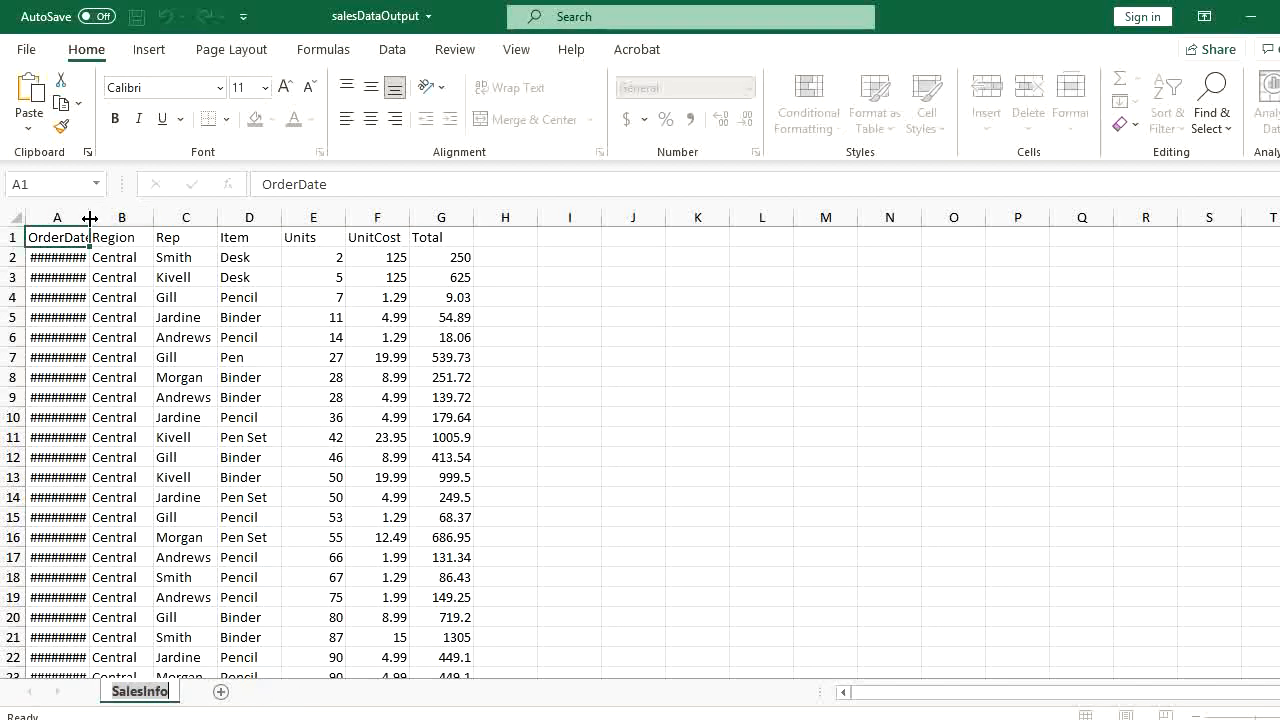
{"action": "left_click_drag", "start_coordinate": [91, 217], "coordinate": [172, 217]}
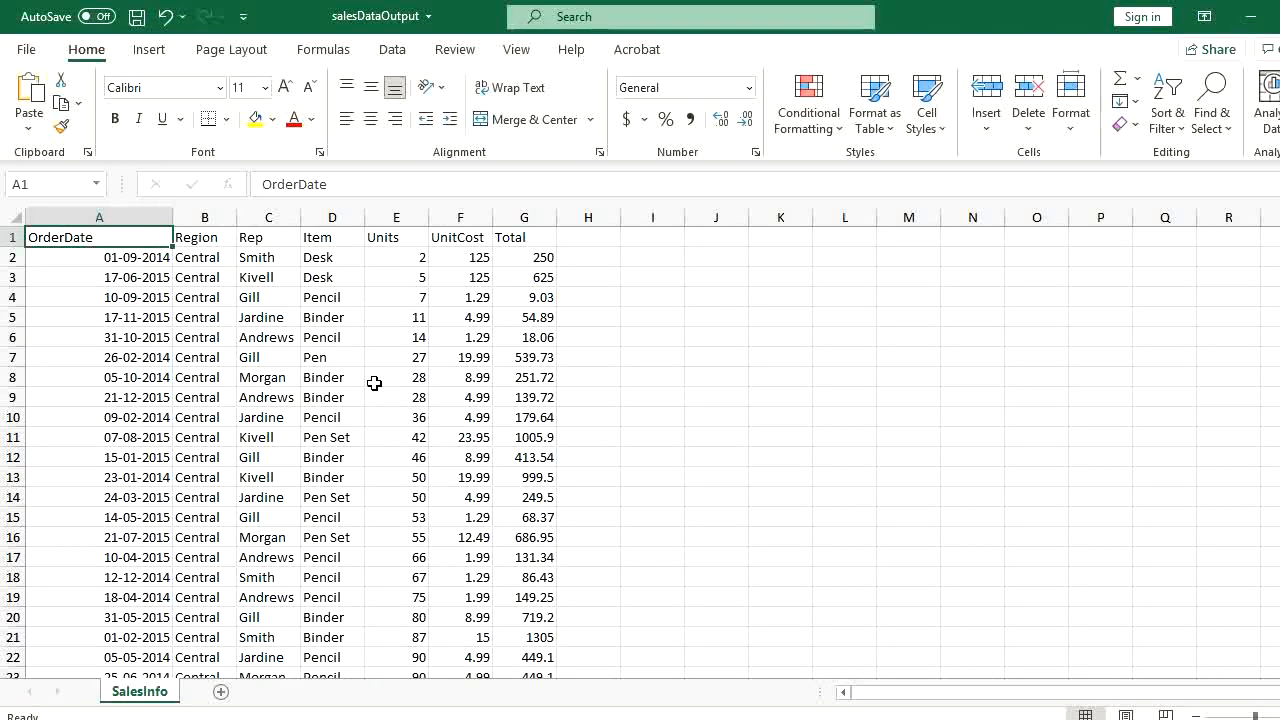
{"action": "scroll", "coordinate": [375, 390], "scroll_direction": "down", "scroll_amount": 14}
{"action": "scroll", "coordinate": [375, 390], "scroll_direction": "up", "scroll_amount": 2}
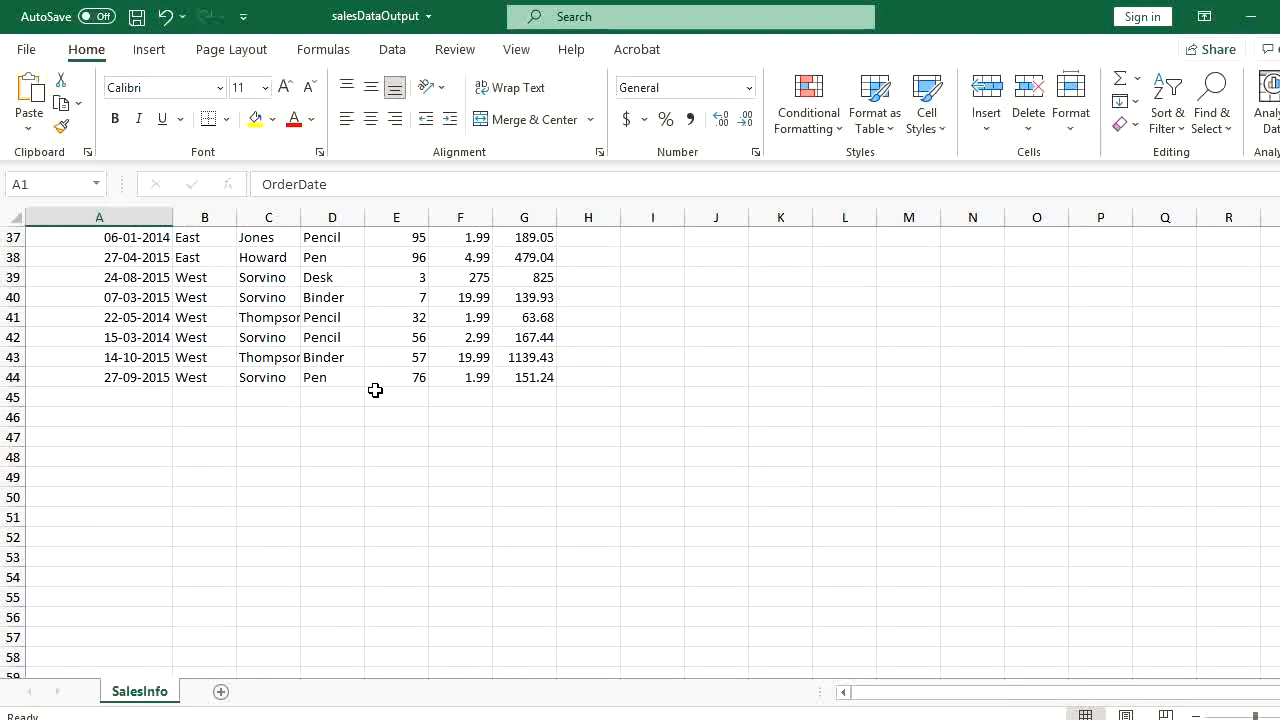
{"action": "scroll", "coordinate": [375, 390], "scroll_direction": "up", "scroll_amount": 8}
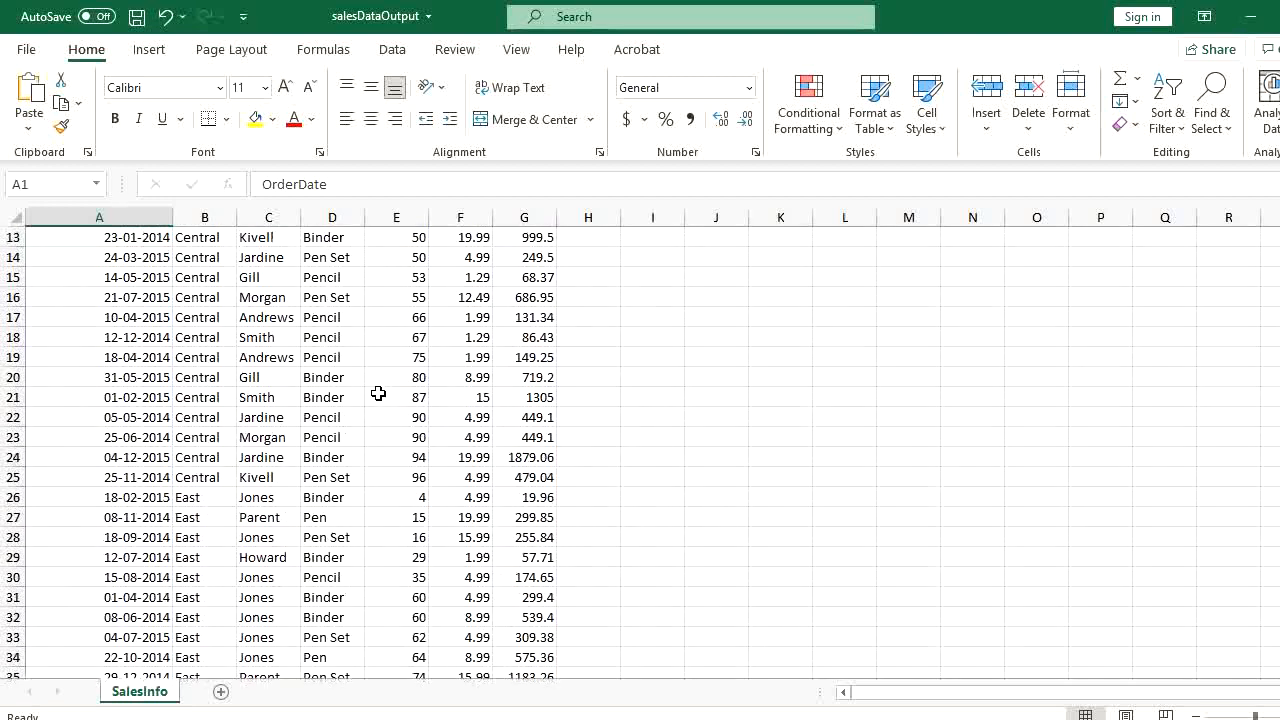
{"action": "scroll", "coordinate": [378, 393], "scroll_direction": "up", "scroll_amount": 4}
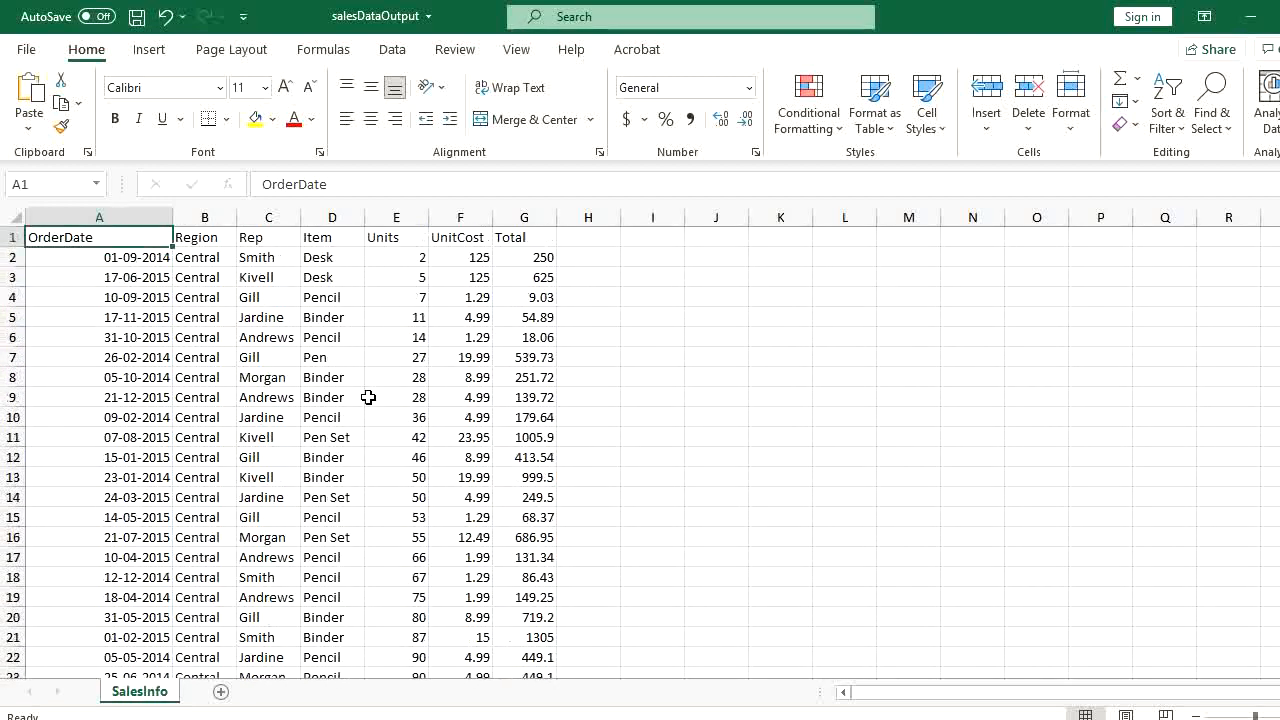